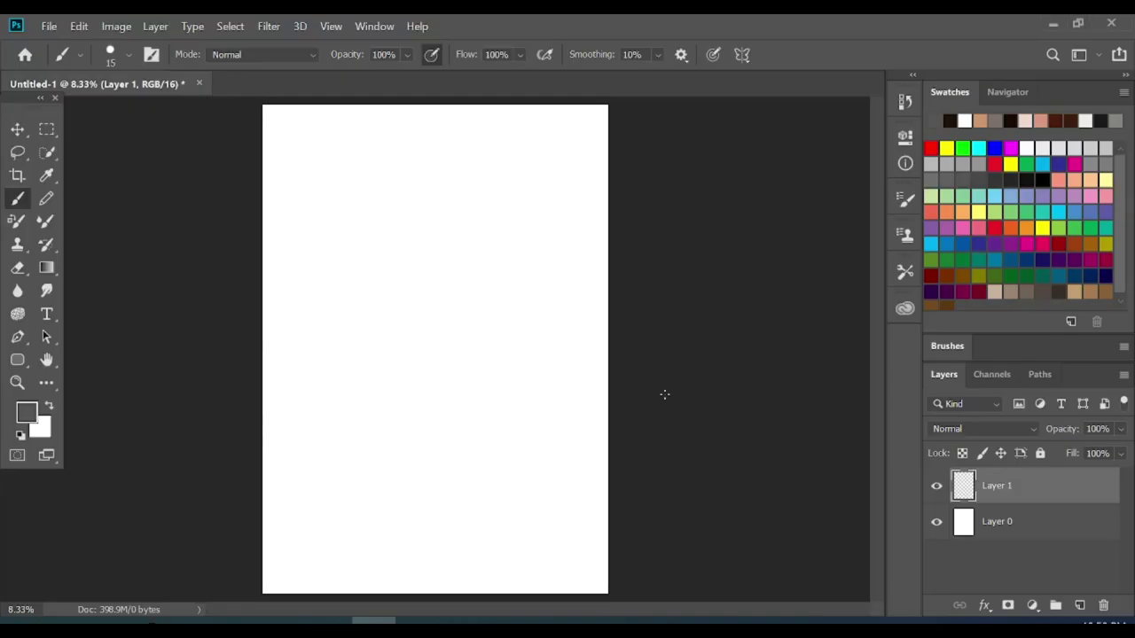
- Rough out the large head outline and first body lines with the 15px brush
drag(415, 244, 448, 483)
drag(400, 330, 465, 337)
drag(397, 328, 385, 380)
drag(413, 213, 384, 292)
drag(439, 186, 516, 321)
drag(516, 232, 475, 359)
drag(422, 176, 404, 282)
- Sketch the lower leg lines down to a small foot stroke
drag(407, 371, 443, 435)
mouse_move(471, 377)
mouse_down()
mouse_move(468, 434)
mouse_move(416, 481)
mouse_up()
drag(466, 430, 470, 454)
drag(417, 478, 402, 561)
drag(470, 457, 476, 523)
drag(461, 530, 492, 539)
- Retrace the chin and jaw, sketch both arms, and shape the right fist
drag(404, 295, 477, 350)
drag(522, 257, 471, 350)
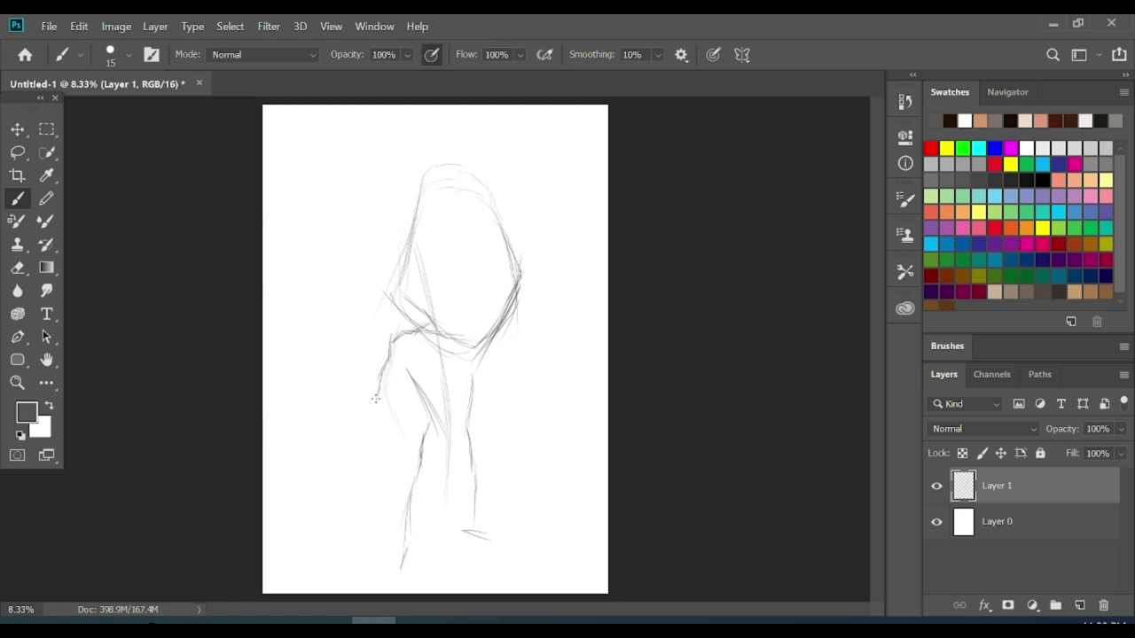
drag(376, 426, 404, 469)
mouse_move(394, 403)
mouse_down()
mouse_move(408, 451)
mouse_move(417, 369)
mouse_move(390, 347)
mouse_up()
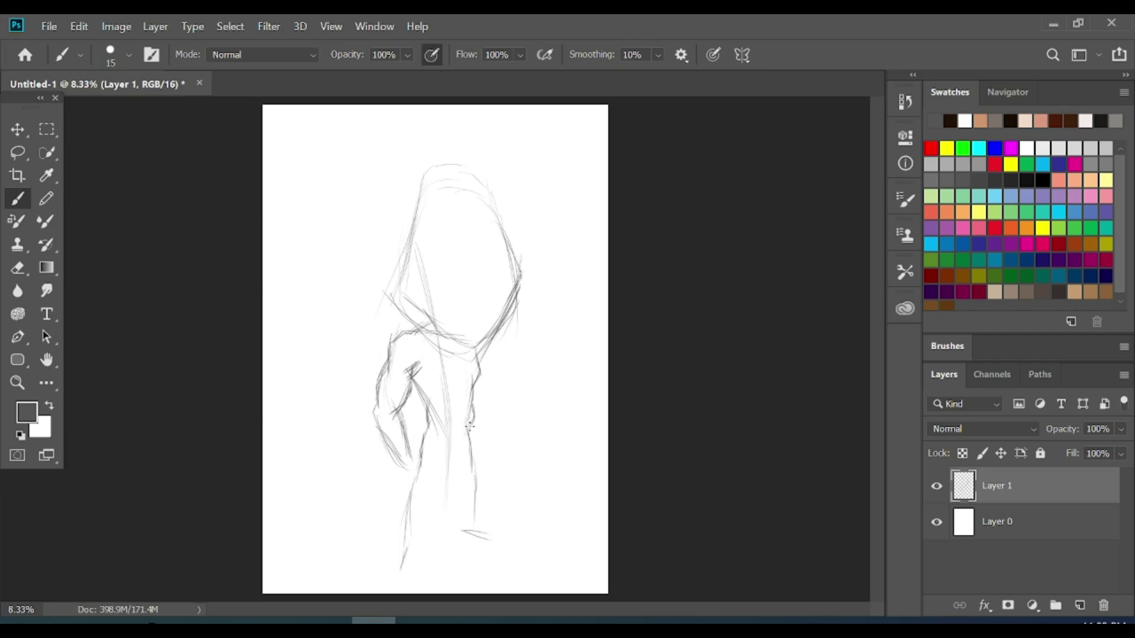
drag(477, 399, 489, 443)
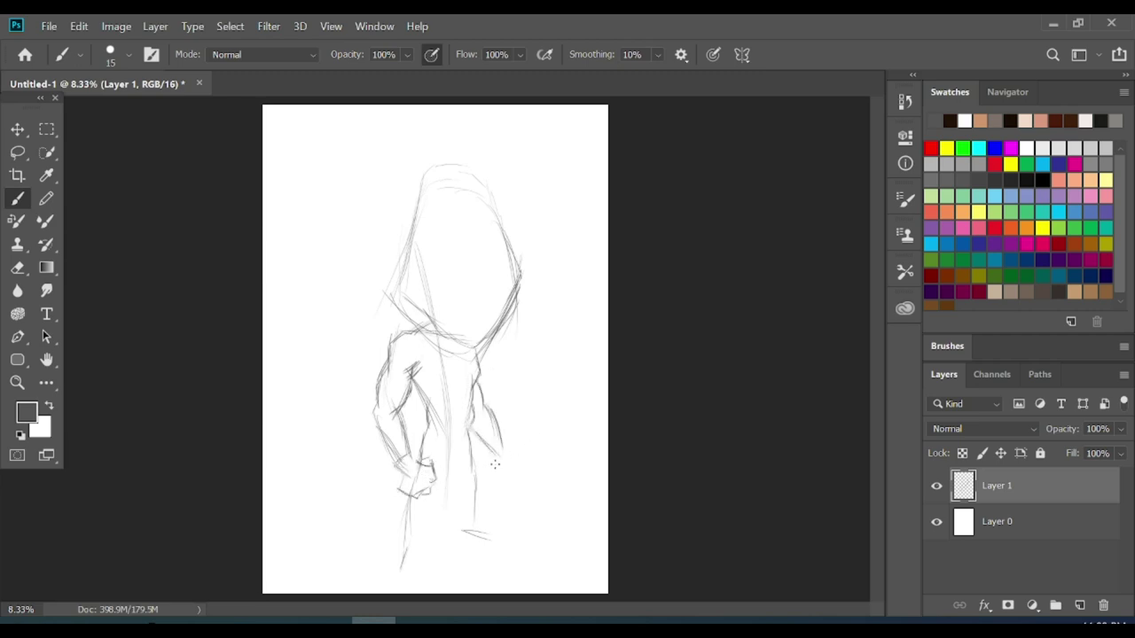
drag(493, 477, 523, 470)
drag(502, 433, 512, 452)
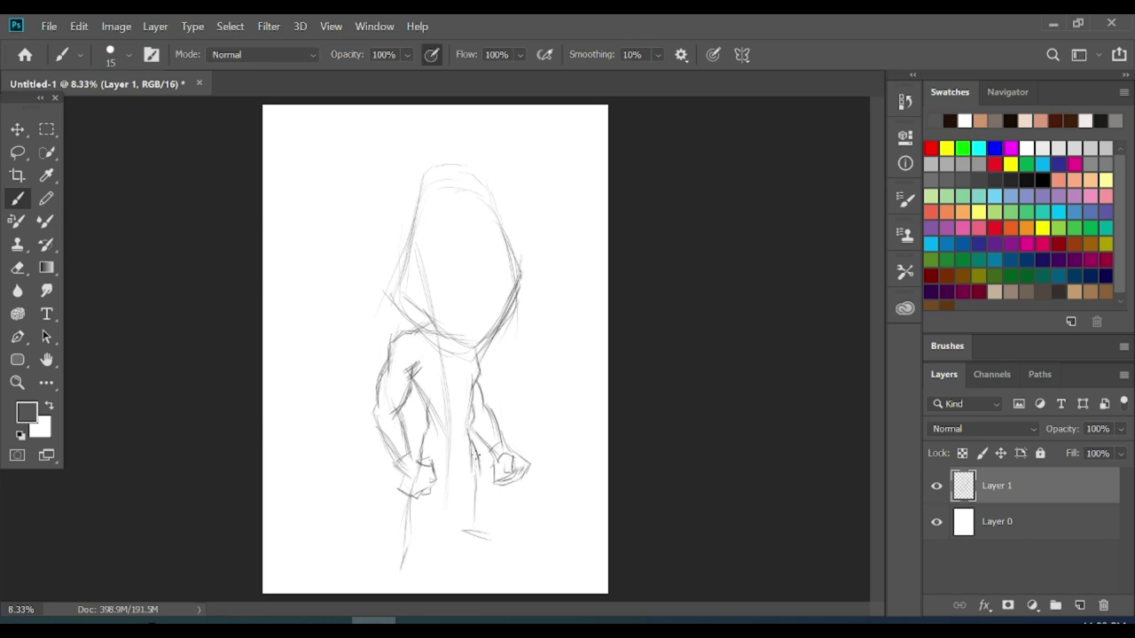
- Draw the right leg and foot, reinforce the left leg, and scale the sketch slightly smaller
drag(471, 512, 459, 557)
drag(479, 492, 462, 572)
drag(463, 563, 508, 572)
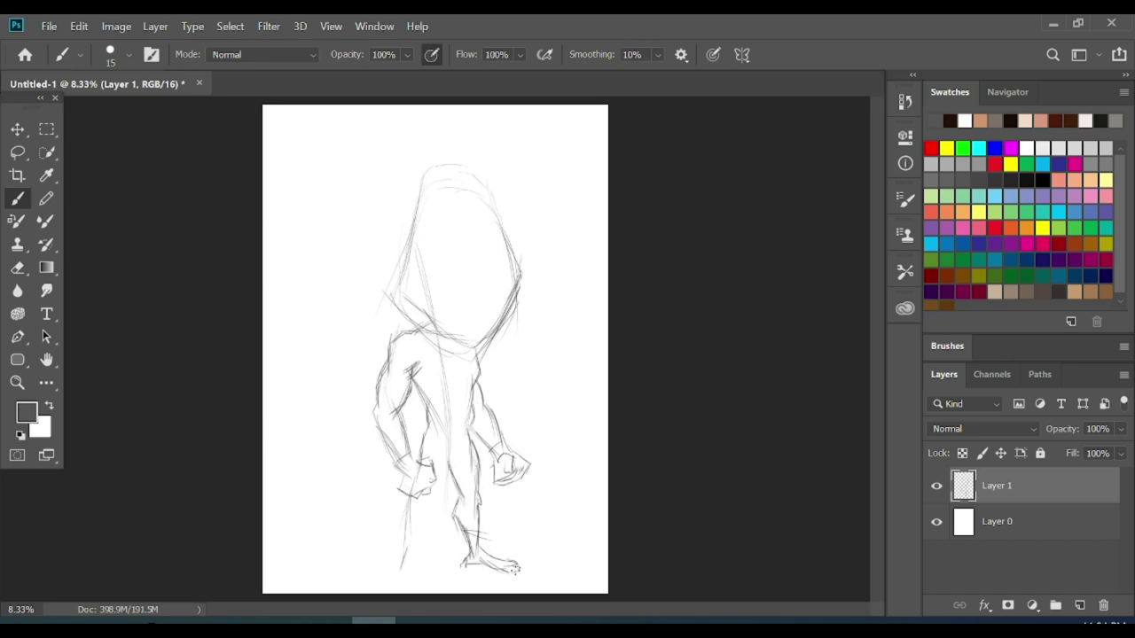
drag(410, 504, 399, 572)
key(ctrl+t)
key(Return)
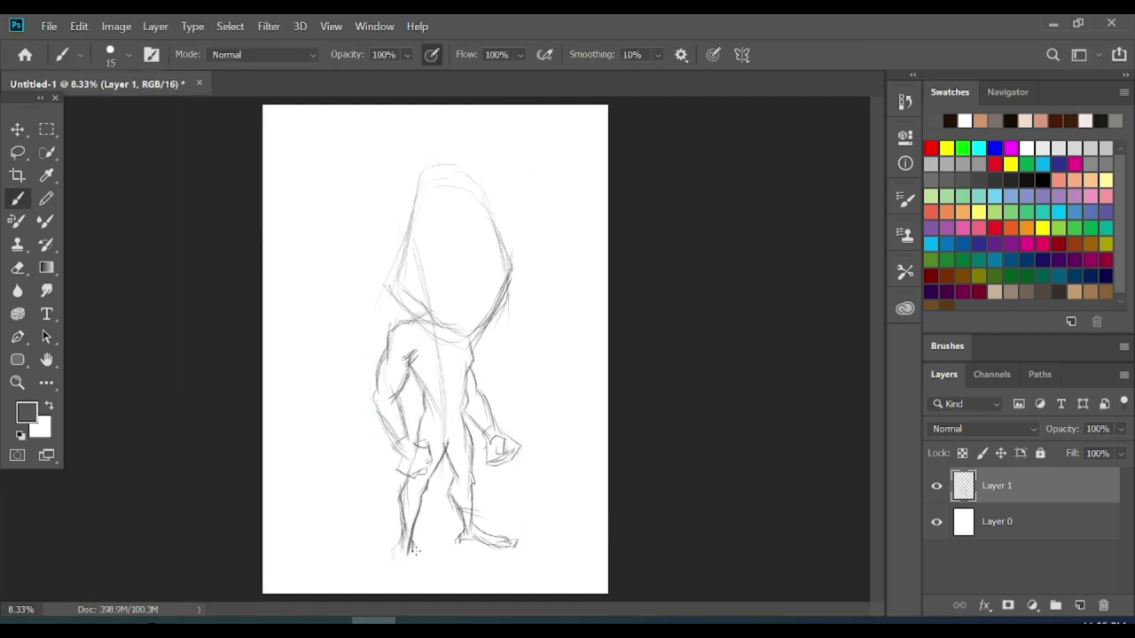
- Sketch the shorts waistband, brow line, chin stubble, left ear and hairline
drag(425, 418, 463, 415)
drag(434, 250, 505, 250)
drag(470, 321, 482, 261)
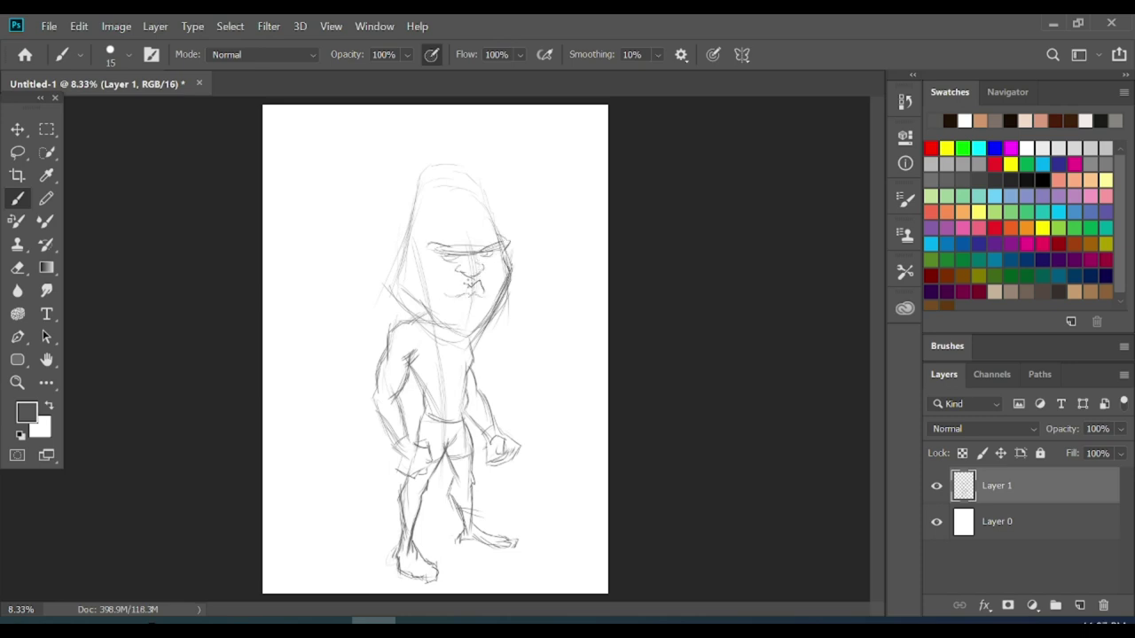
drag(486, 300, 489, 303)
drag(405, 254, 404, 280)
drag(412, 211, 483, 191)
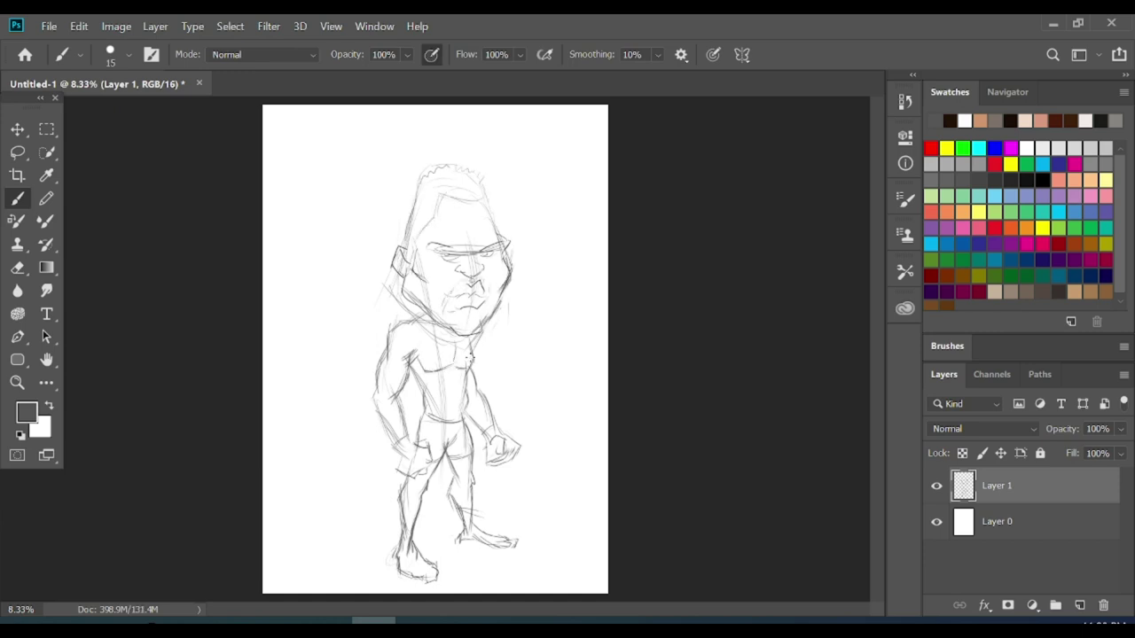
- Define the left abdomen and leg lines, then save as Untitled-1.psd
drag(431, 375, 419, 441)
drag(409, 480, 400, 546)
drag(464, 451, 468, 473)
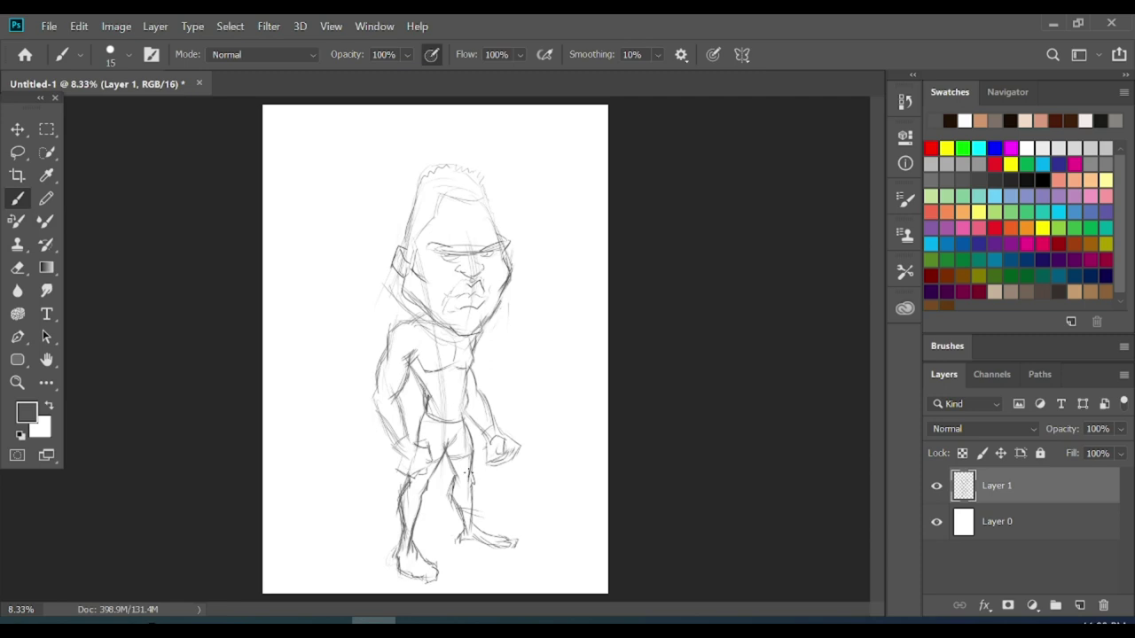
key(ctrl+s)
- Zoom in and firm up the jaw, chin, right waist and left forearm lines
mouse_move(501, 277)
mouse_down()
mouse_move(512, 255)
mouse_move(511, 149)
mouse_up()
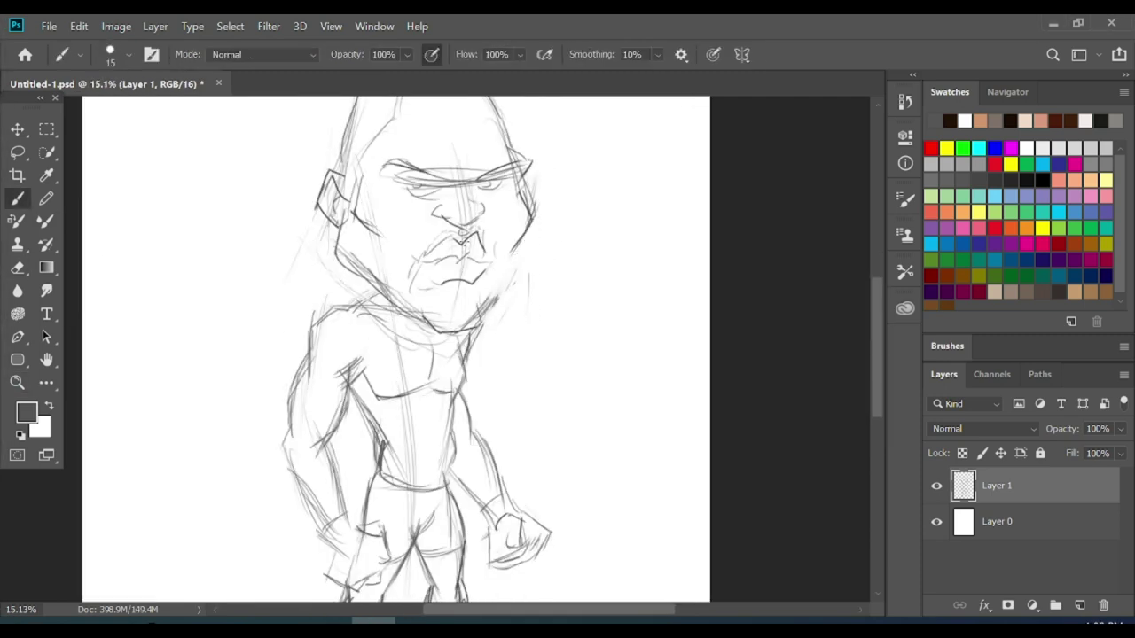
mouse_move(527, 229)
mouse_down()
mouse_move(497, 273)
mouse_move(426, 187)
mouse_up()
drag(510, 229, 485, 218)
drag(491, 348, 483, 406)
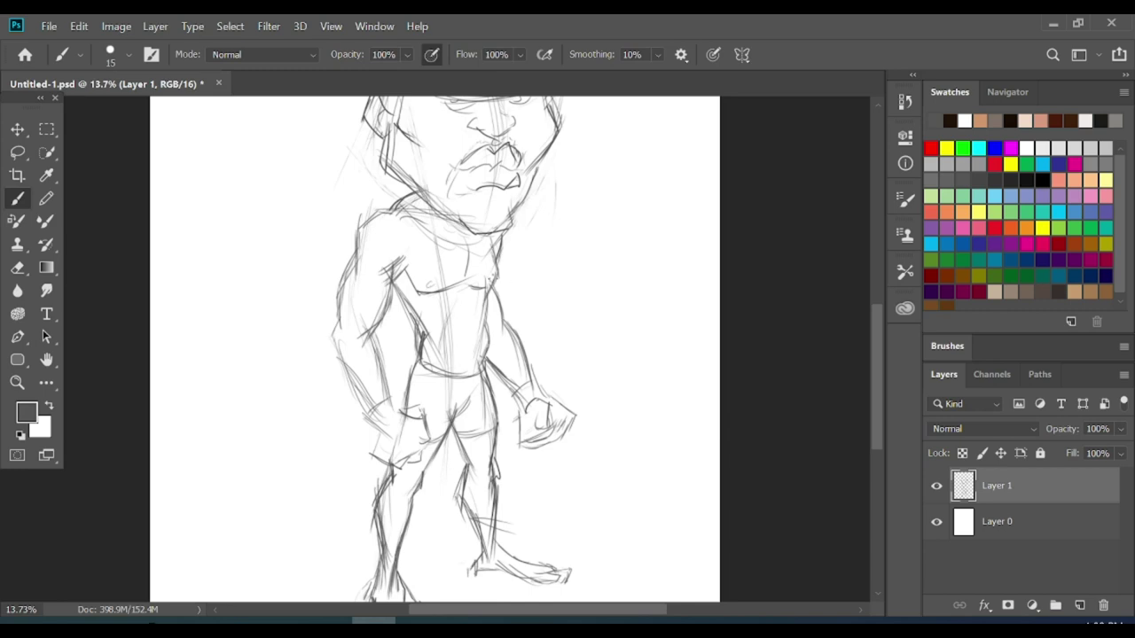
drag(337, 321, 371, 415)
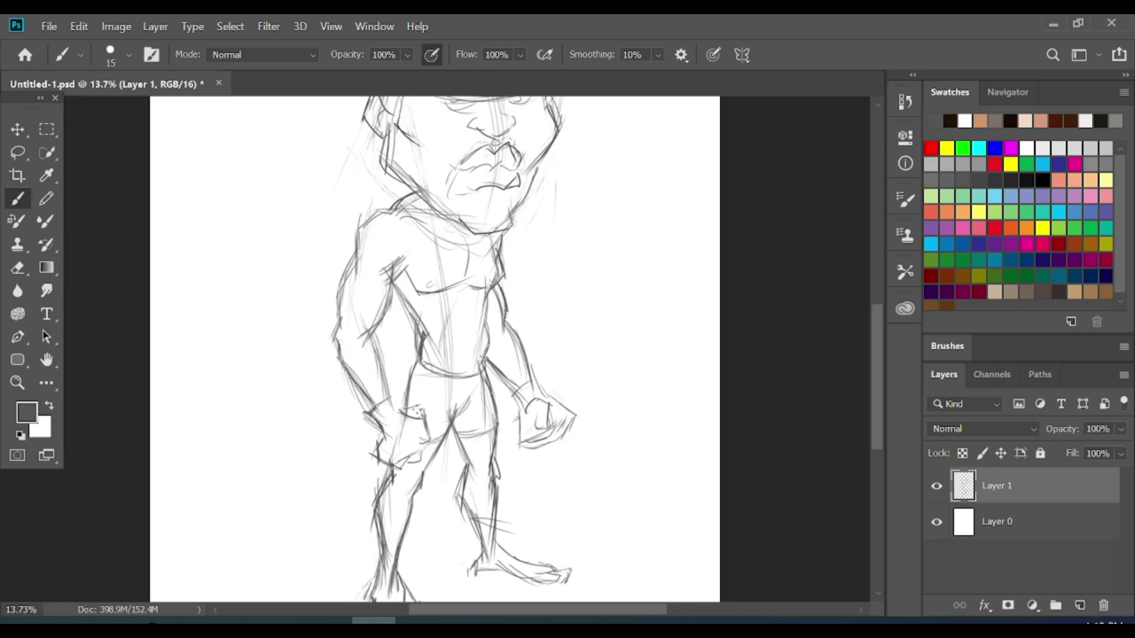
- Alternate brush and eraser to redraw both fists and clear stray leg lines
key(e)
key(b)
mouse_move(523, 417)
mouse_down()
mouse_move(572, 444)
mouse_move(550, 447)
mouse_up()
drag(548, 399, 567, 441)
key(e)
key(b)
mouse_move(391, 445)
mouse_down()
mouse_move(395, 466)
mouse_move(425, 479)
mouse_move(376, 585)
mouse_up()
key(e)
mouse_move(461, 466)
mouse_down()
mouse_move(458, 515)
mouse_move(478, 545)
mouse_up()
key(b)
- Zoom out and erase stray lines on the left shoulder and arm
mouse_move(452, 430)
mouse_down()
mouse_move(465, 466)
mouse_move(554, 510)
mouse_up()
scroll(461, 461, down, 2)
mouse_move(384, 530)
mouse_down()
mouse_move(583, 346)
mouse_move(620, 337)
mouse_up()
key(e)
key(b)
key(e)
drag(368, 387, 426, 350)
key(b)
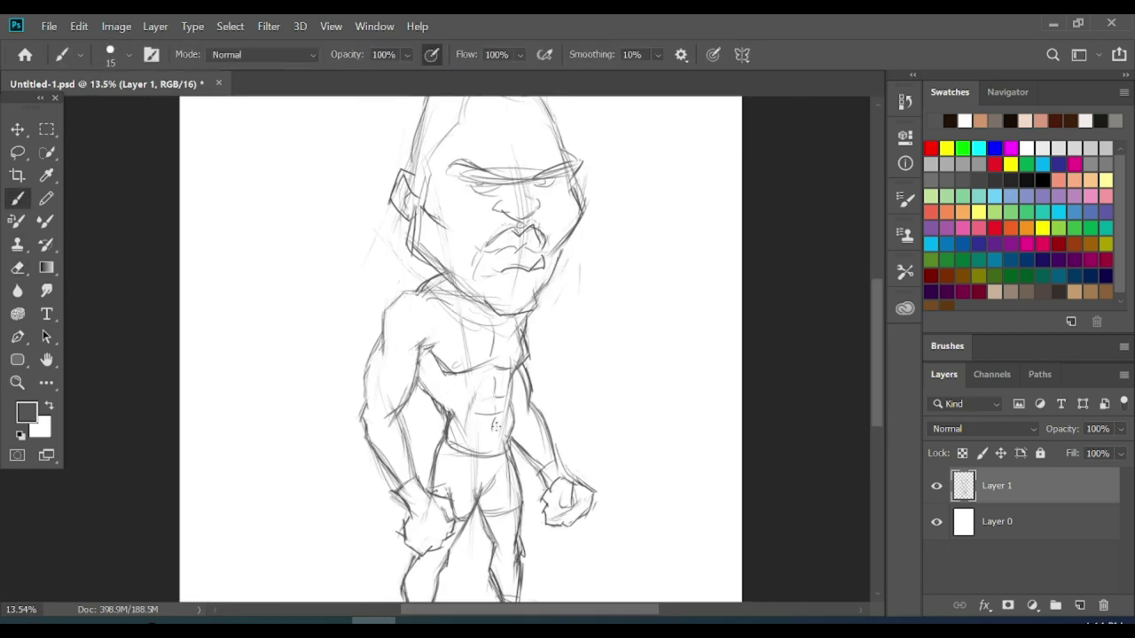
- Add short lines on the right forearm and wrist, then check the whole sketch
drag(548, 182, 603, 157)
mouse_move(494, 494)
mouse_down()
mouse_move(409, 440)
mouse_move(553, 294)
mouse_move(532, 434)
mouse_move(507, 427)
mouse_up()
mouse_move(513, 373)
mouse_down()
mouse_move(537, 439)
mouse_move(509, 390)
mouse_up()
mouse_move(497, 293)
mouse_down()
mouse_move(567, 292)
mouse_move(373, 293)
mouse_up()
- Add a grey background layer and pick a brown skin tone
click(993, 521)
click(1080, 606)
click(26, 411)
click(850, 420)
click(1067, 301)
- Paint the head, ear and jaw brown with an enlarged brush
key(b)
mouse_move(355, 227)
mouse_down()
mouse_move(547, 223)
mouse_move(501, 140)
mouse_up()
key(bracketright)
key(bracketright)
key(bracketright)
mouse_move(359, 253)
mouse_down()
mouse_move(440, 152)
mouse_move(532, 266)
mouse_move(461, 372)
mouse_move(399, 284)
mouse_move(330, 333)
mouse_move(355, 483)
mouse_up()
scroll(399, 284, down, 3)
key(bracketleft)
key(bracketleft)
key(bracketleft)
- Fill both arms, shoulders, torso and belly with brown skin
drag(395, 250, 367, 286)
drag(346, 406, 359, 483)
mouse_move(377, 329)
mouse_down()
mouse_move(346, 408)
mouse_move(406, 437)
mouse_up()
drag(490, 299, 465, 441)
drag(483, 363, 488, 398)
drag(407, 442, 465, 435)
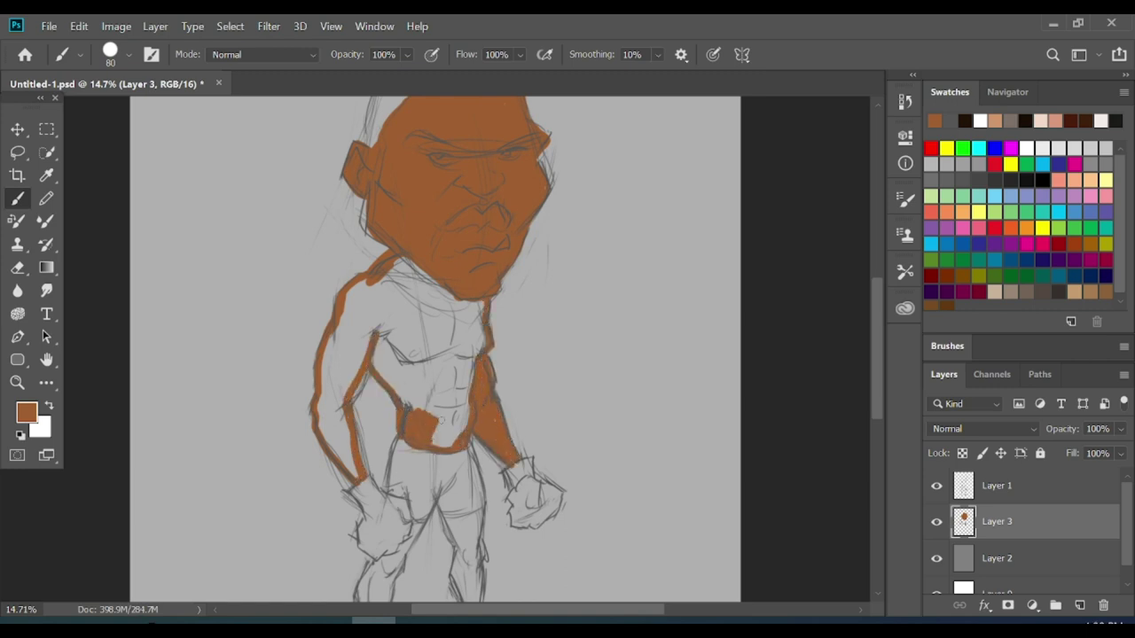
drag(435, 355, 470, 444)
key(bracketright)
key(bracketright)
key(bracketright)
drag(354, 292, 337, 470)
mouse_move(373, 266)
mouse_down()
mouse_move(448, 404)
mouse_move(399, 434)
mouse_up()
- Paint both legs and the right foot brown down to the ankles
key(e)
scroll(399, 425, down, 3)
key(b)
mouse_move(444, 379)
mouse_down()
mouse_move(482, 390)
mouse_move(470, 510)
mouse_up()
drag(477, 424, 476, 468)
drag(470, 512, 467, 414)
mouse_move(470, 510)
mouse_down()
mouse_move(550, 537)
mouse_move(474, 519)
mouse_up()
drag(416, 390, 359, 461)
drag(399, 421, 370, 505)
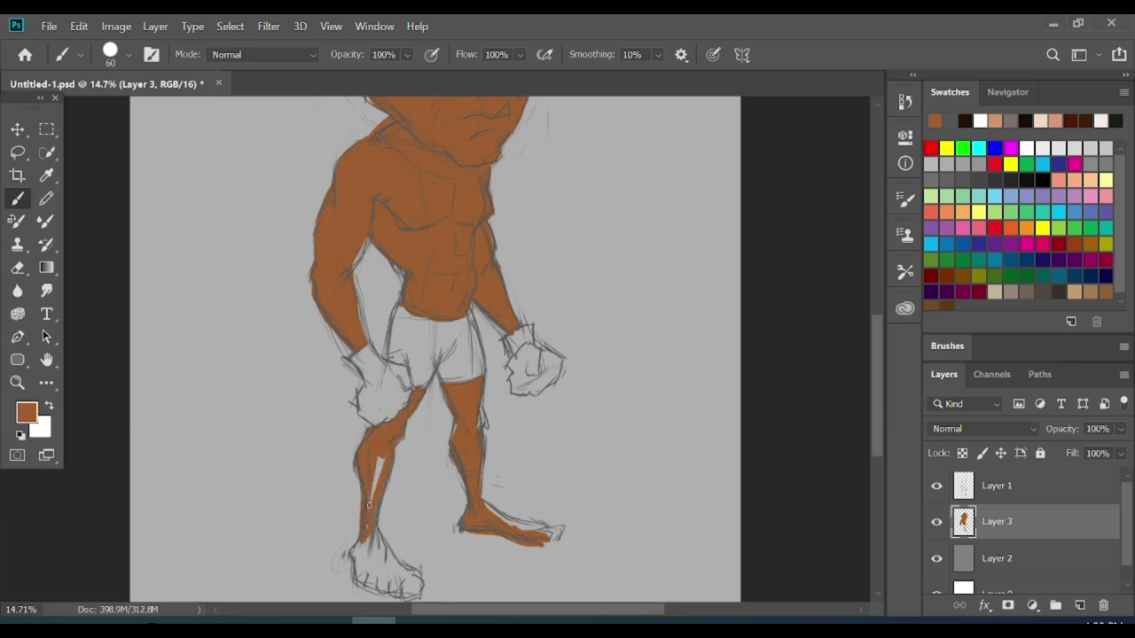
scroll(370, 505, down, 2)
drag(372, 399, 381, 470)
scroll(382, 443, up, 5)
- Switch to near-black and paint the hair over the top of the head
click(26, 413)
click(709, 532)
click(1064, 299)
mouse_move(364, 290)
mouse_down()
mouse_move(505, 190)
mouse_move(434, 203)
mouse_move(500, 210)
mouse_up()
key(bracketright)
key(bracketright)
key(bracketright)
mouse_move(404, 206)
mouse_down()
mouse_move(398, 233)
mouse_move(390, 218)
mouse_move(377, 284)
mouse_up()
mouse_move(394, 191)
mouse_down()
mouse_move(495, 202)
mouse_move(483, 176)
mouse_move(472, 177)
mouse_move(495, 194)
mouse_up()
key(bracketleft)
drag(874, 282, 874, 377)
- Paint both fists black as gloves, clean the edges, and resample the skin brown
key(bracketleft)
key(bracketleft)
key(bracketleft)
drag(367, 362, 371, 438)
mouse_move(396, 392)
mouse_down()
mouse_move(363, 372)
mouse_move(395, 425)
mouse_up()
key(bracketright)
mouse_move(495, 338)
mouse_down()
mouse_move(506, 371)
mouse_move(527, 359)
mouse_move(541, 390)
mouse_move(532, 355)
mouse_move(518, 403)
mouse_up()
key(e)
key(b)
alt+click(507, 383)
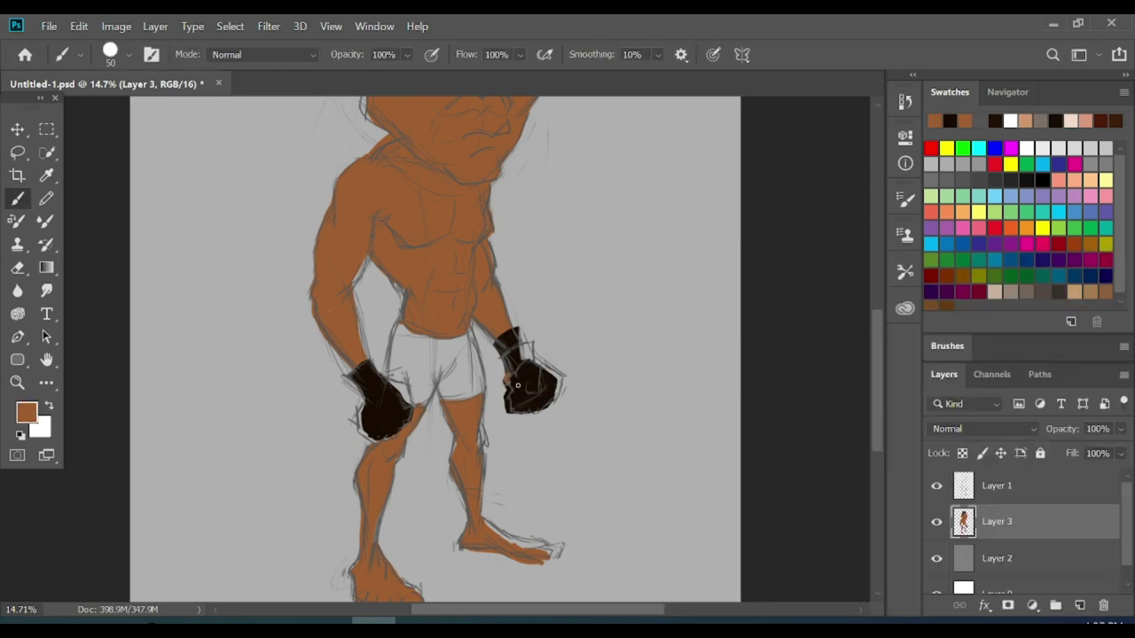
key(ctrl+minus)
- Paint the shorts a light grey-white and zoom in on the figure
click(27, 412)
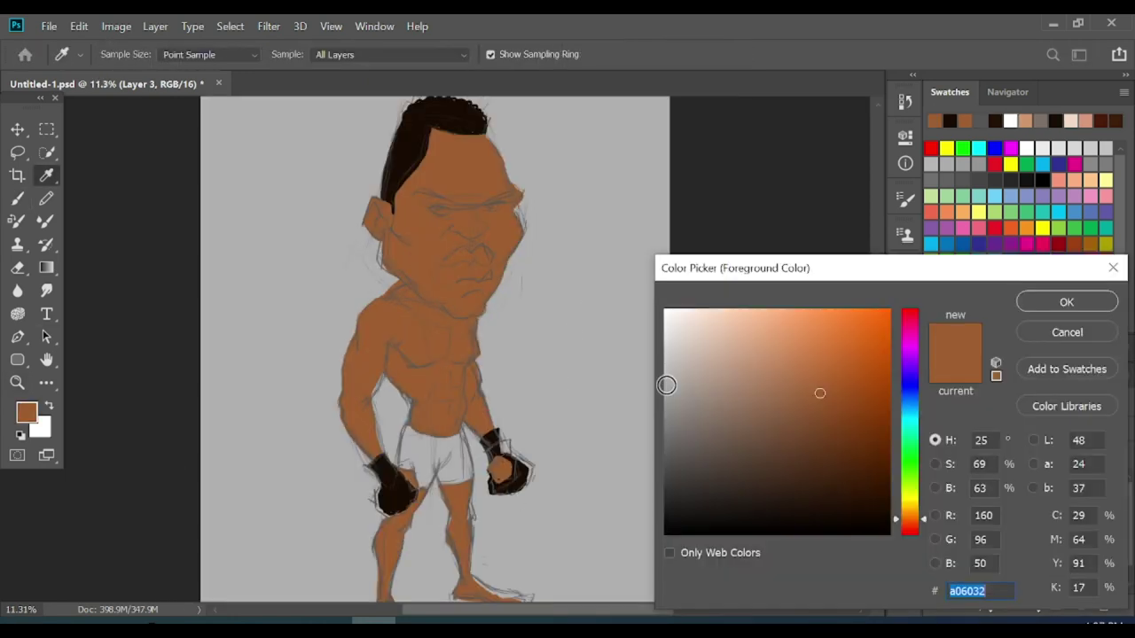
click(666, 385)
click(1064, 299)
drag(439, 444, 426, 484)
key(z)
mouse_move(621, 311)
mouse_down()
mouse_move(578, 311)
mouse_move(621, 311)
mouse_up()
- Paint the whites of both eyes
click(27, 412)
key(Return)
scroll(414, 303, up, 3)
drag(374, 312, 416, 306)
mouse_move(490, 306)
mouse_down()
mouse_move(521, 306)
mouse_move(561, 275)
mouse_move(543, 284)
mouse_up()
- Brush dark eyebrows and upper eyelids in black at 49% opacity
alt+click(393, 316)
click(80, 54)
click(98, 115)
mouse_move(339, 273)
mouse_down()
mouse_move(445, 292)
mouse_move(415, 294)
mouse_up()
drag(486, 309, 522, 301)
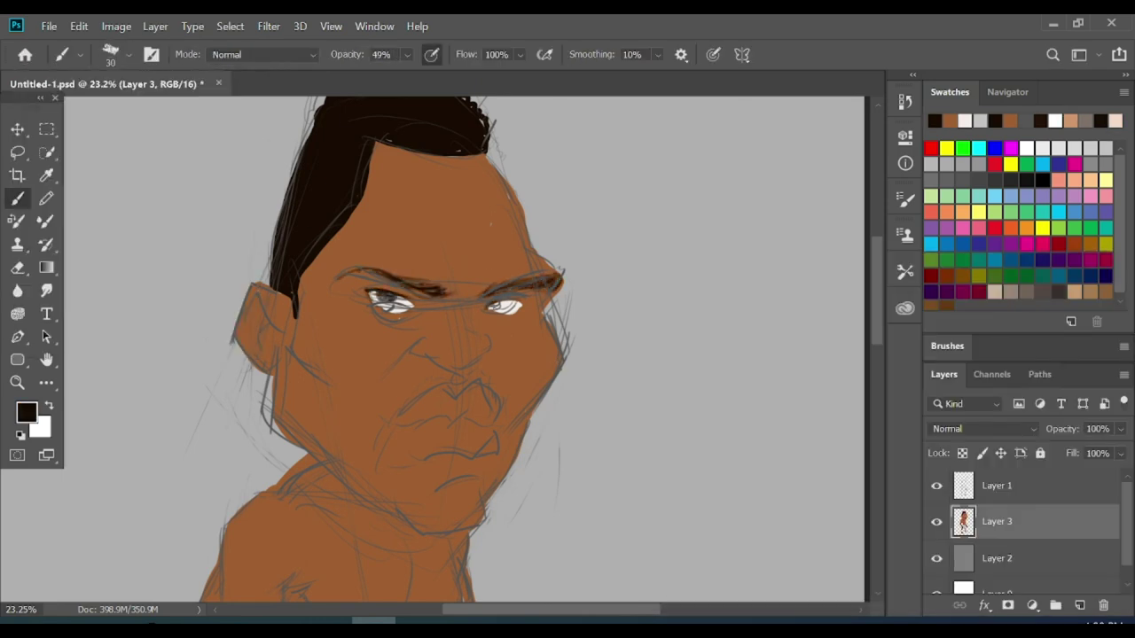
- Add dark stubble on the chin, jaw and under the lower lip
drag(576, 263, 881, 311)
mouse_move(433, 391)
mouse_down()
mouse_move(506, 403)
mouse_move(412, 342)
mouse_move(501, 403)
mouse_up()
key(bracketright)
key(bracketright)
drag(477, 362, 519, 361)
- Pick a darker brown and shade the left side of the face, jaw and chest
drag(510, 286, 456, 200)
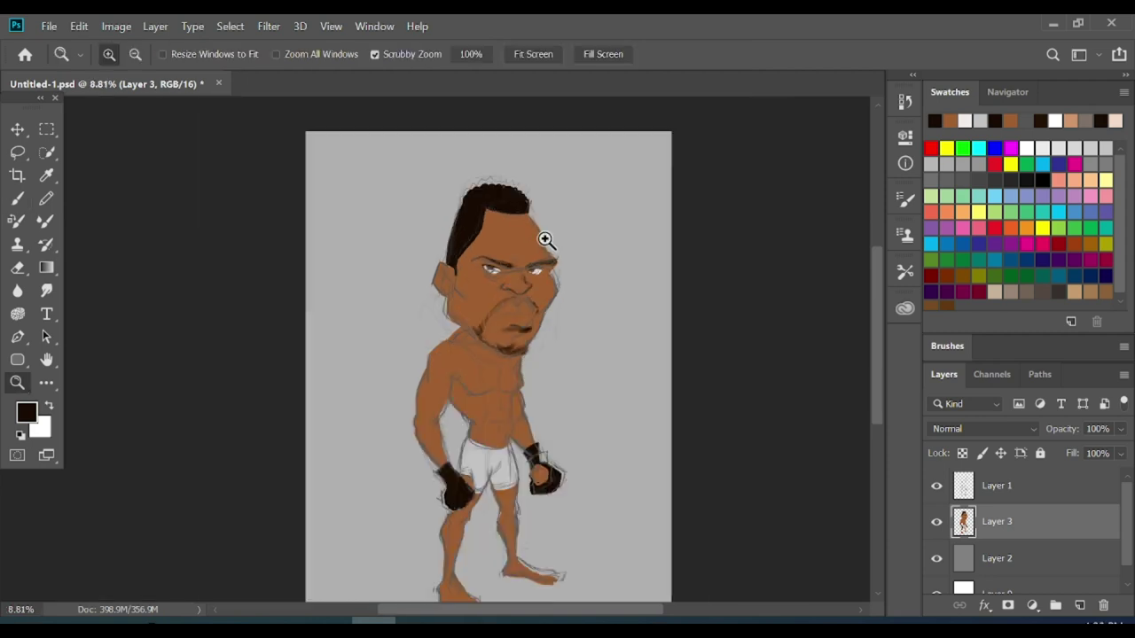
alt+click(403, 222)
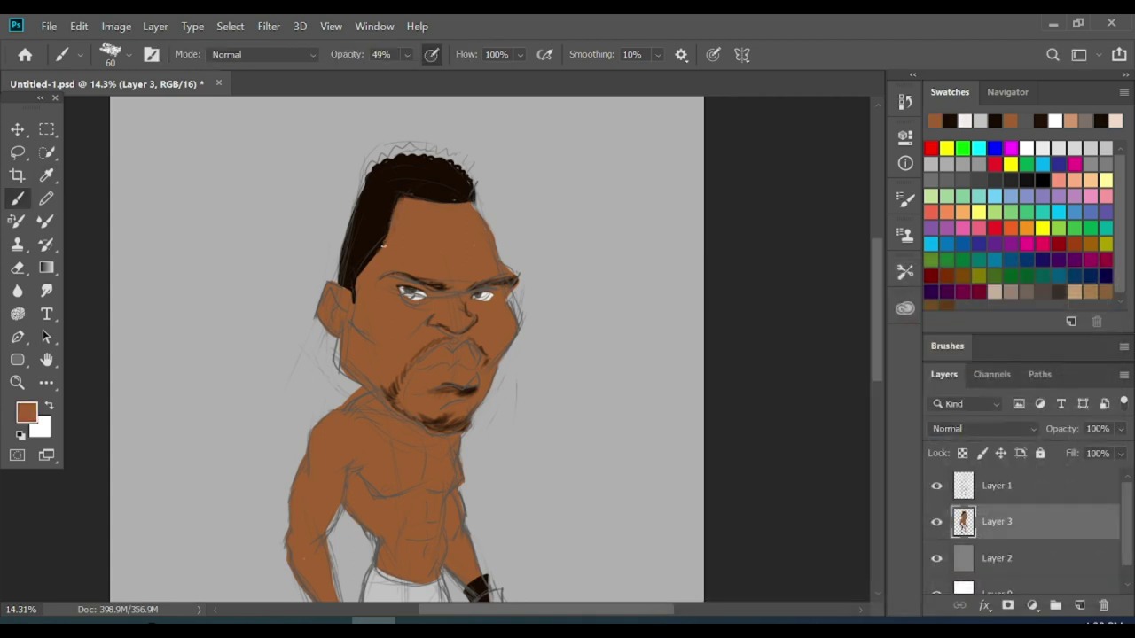
drag(390, 257, 557, 278)
click(552, 293)
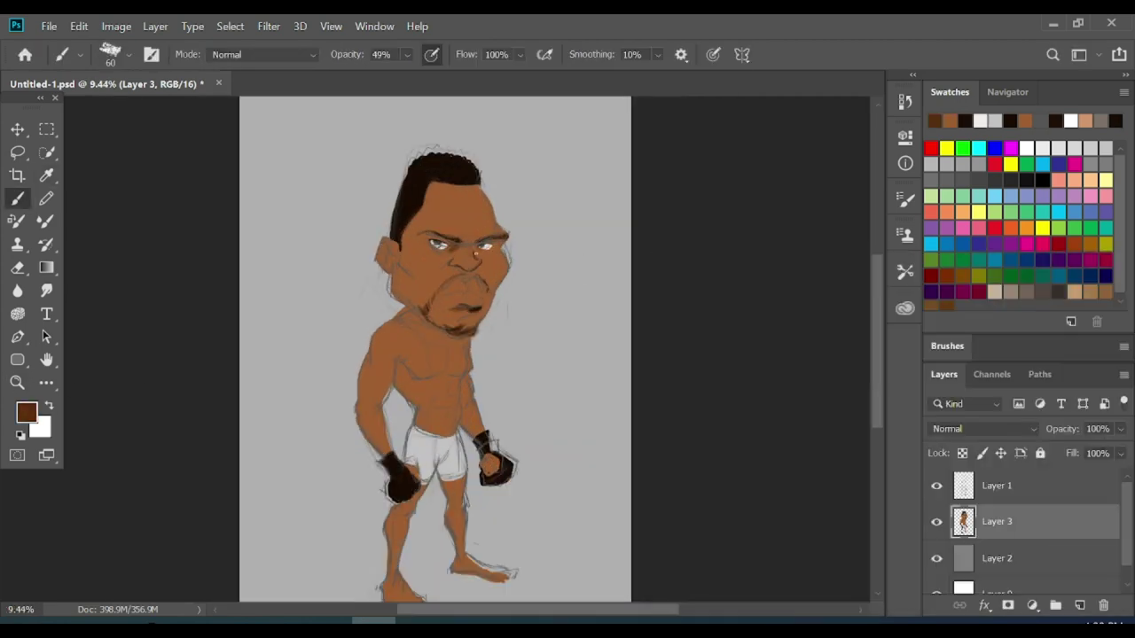
key(bracketright)
key(bracketright)
mouse_move(396, 245)
mouse_down()
mouse_move(422, 300)
mouse_move(362, 369)
mouse_move(380, 405)
mouse_up()
drag(402, 364, 409, 490)
- Add a small shading stroke on the torso, then zoom in with a smaller brush
scroll(467, 354, down, 3)
mouse_move(443, 374)
mouse_down()
mouse_move(461, 401)
mouse_move(450, 367)
mouse_up()
scroll(417, 262, up, 2)
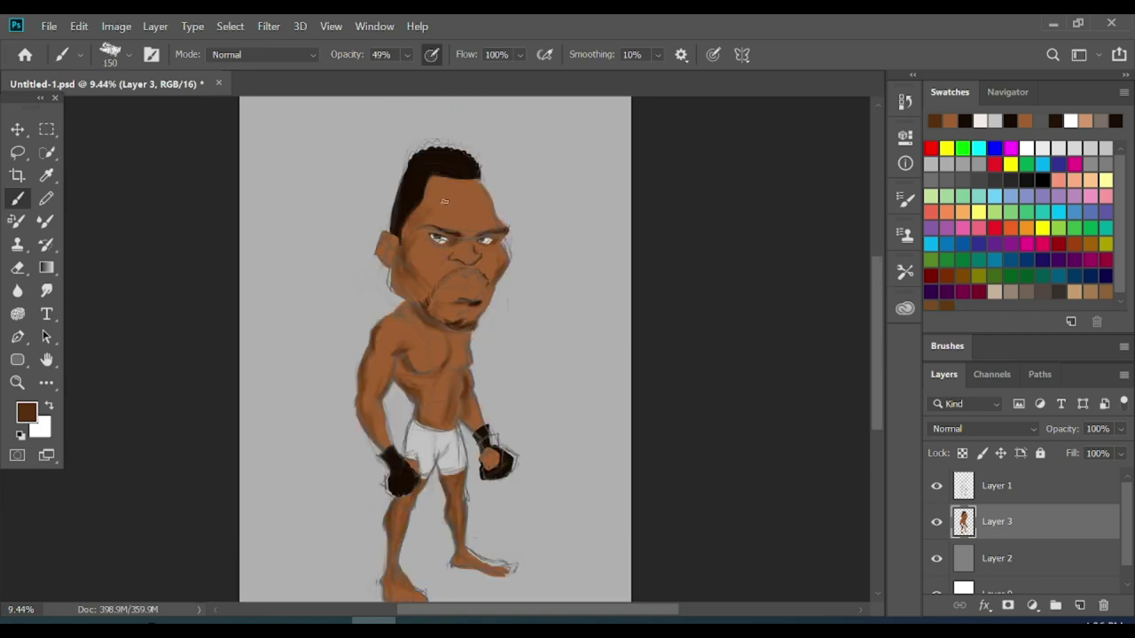
key(z)
mouse_move(541, 256)
mouse_down()
mouse_move(514, 253)
mouse_move(532, 297)
mouse_up()
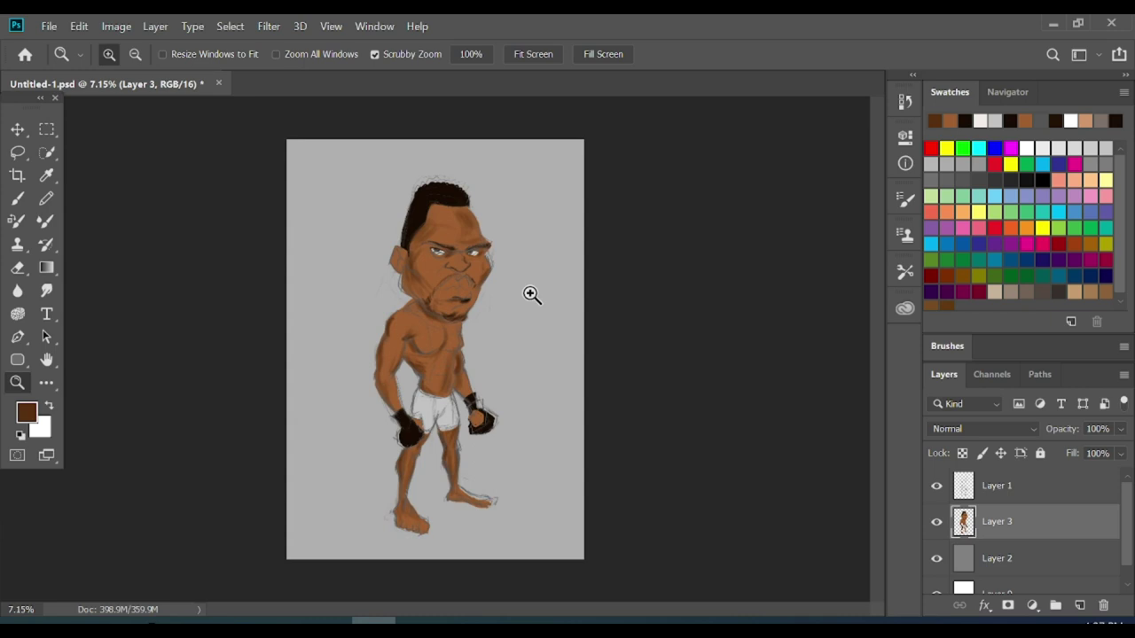
click(485, 278)
key(b)
key(bracketleft)
key(bracketleft)
key(bracketleft)
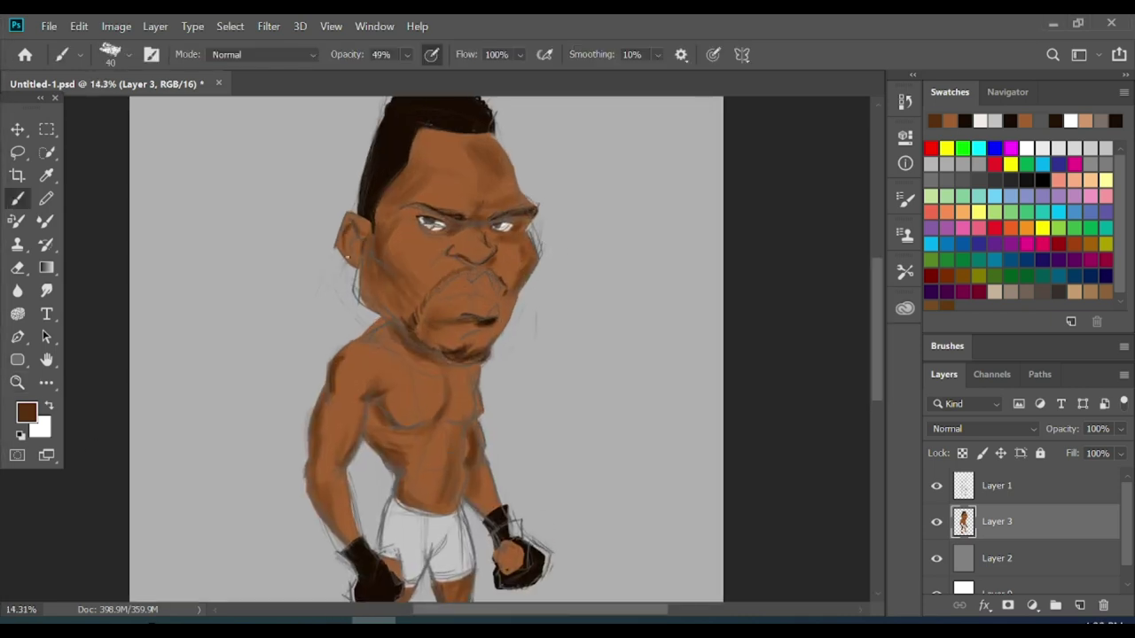
- Zoom out and back in to review the shaded figure
key(z)
drag(442, 282, 395, 205)
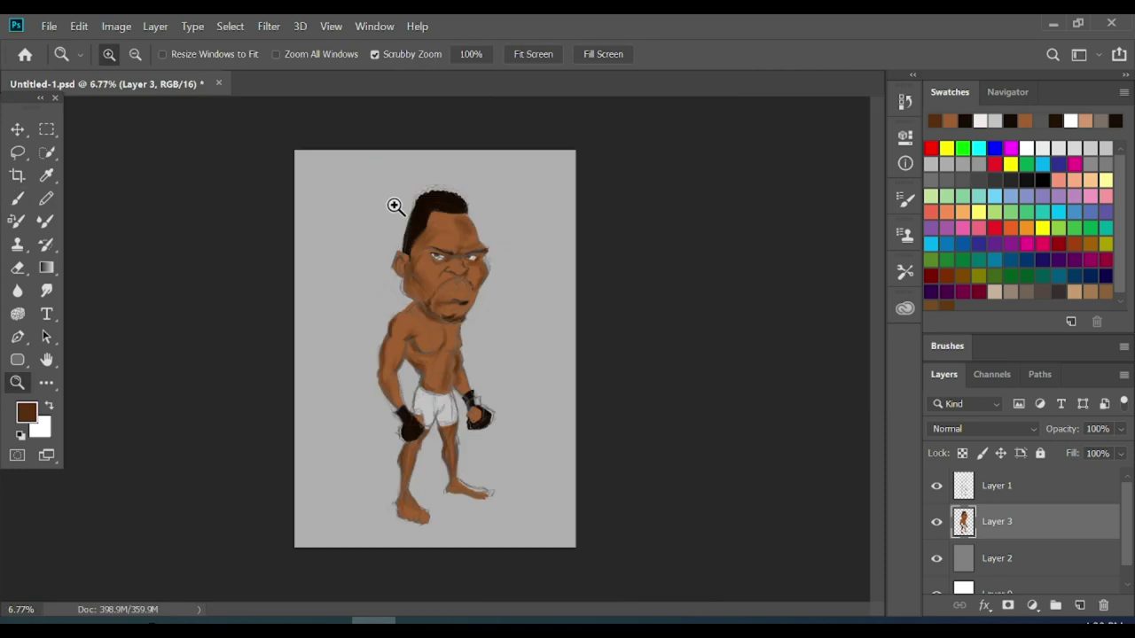
drag(347, 268, 450, 175)
key(b)
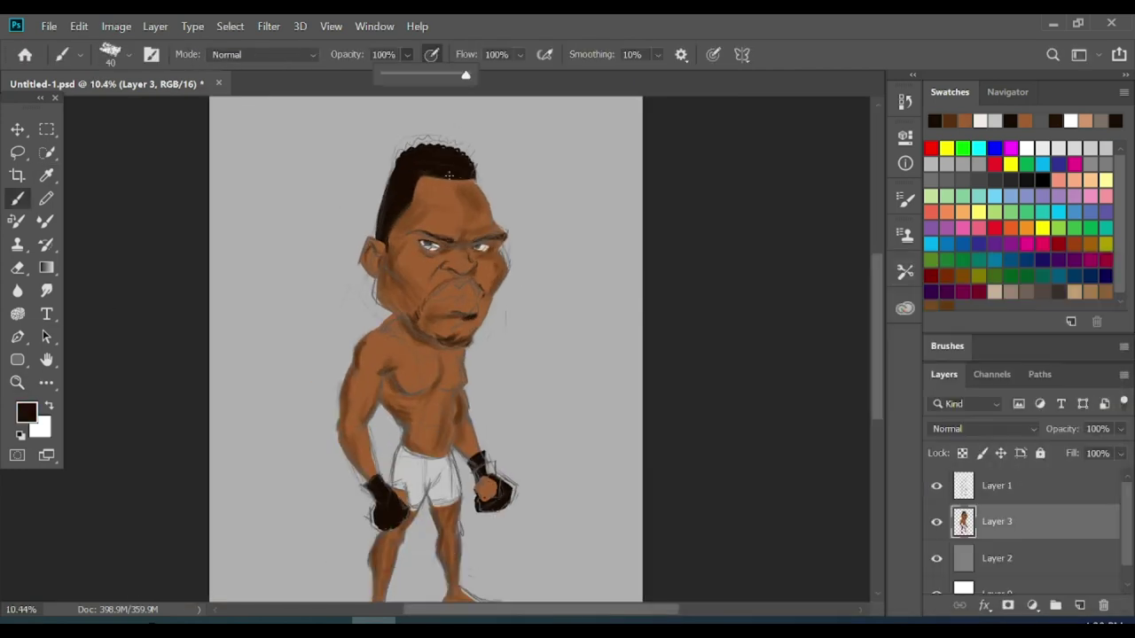
key(z)
alt+click(476, 183)
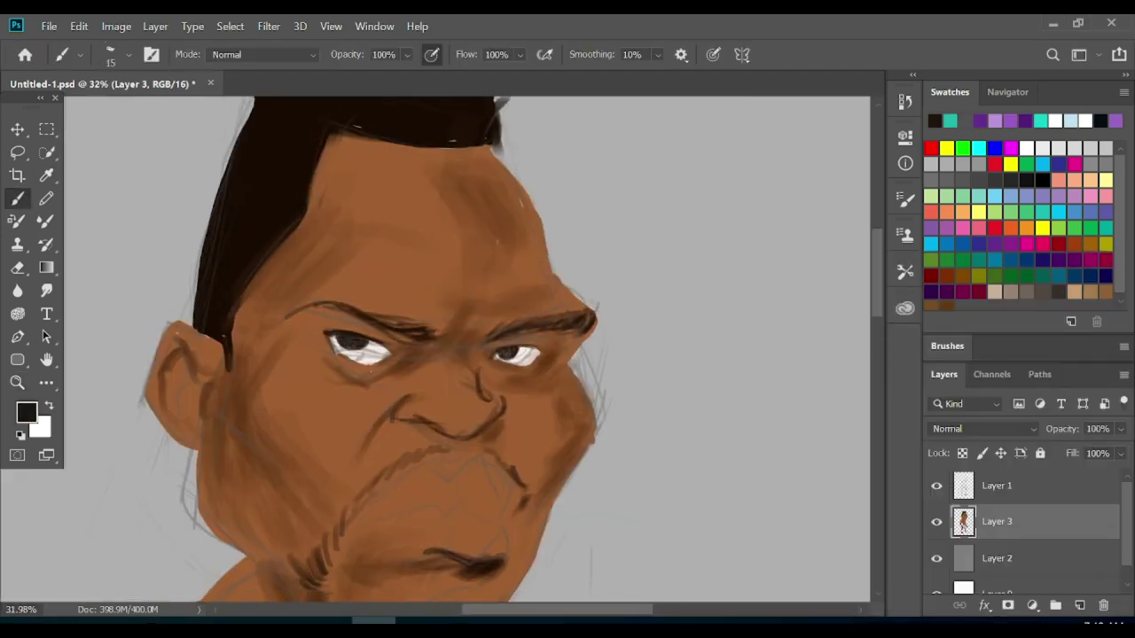
- Choose a dark brown and shade the nose, both eyebrows, upper lids and under the eyes
drag(454, 441, 455, 459)
key(bracketright)
click(27, 411)
click(1064, 299)
mouse_move(502, 344)
mouse_down()
mouse_move(566, 337)
mouse_move(543, 348)
mouse_up()
drag(330, 332, 415, 339)
drag(548, 366, 507, 378)
drag(394, 365, 355, 378)
- Paint a dark mustache above the lip and define the ear's inner curve and edge
scroll(881, 324, down, 3)
key(bracketright)
mouse_move(459, 328)
mouse_down()
mouse_move(463, 355)
mouse_move(500, 368)
mouse_move(496, 354)
mouse_move(435, 347)
mouse_move(364, 359)
mouse_up()
drag(430, 350, 510, 323)
scroll(187, 306, up, 2)
key(bracketleft)
mouse_move(181, 299)
mouse_down()
mouse_move(213, 348)
mouse_move(198, 381)
mouse_move(153, 359)
mouse_up()
key(bracketleft)
drag(188, 325, 169, 387)
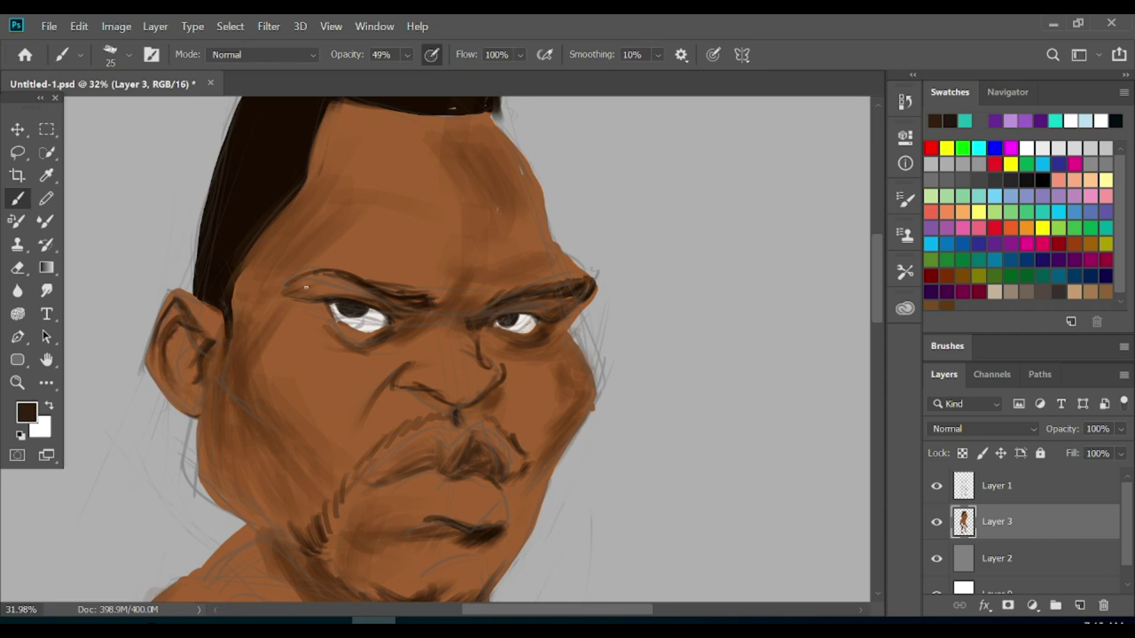
- Darken the nose bottom and nostril, then shade both cheeks and jaw edges
drag(502, 385, 475, 408)
drag(478, 397, 447, 404)
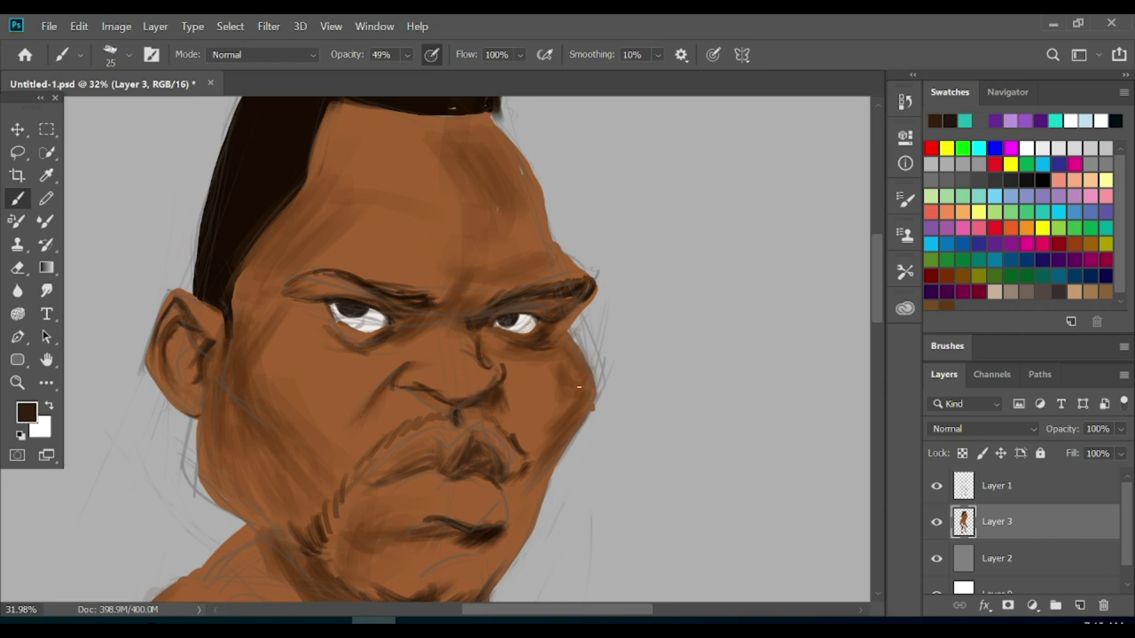
key(bracketright)
key(bracketright)
key(bracketright)
drag(578, 387, 532, 488)
drag(550, 421, 505, 452)
mouse_move(257, 337)
mouse_down()
mouse_move(243, 412)
mouse_move(257, 448)
mouse_up()
drag(297, 262, 253, 346)
mouse_move(221, 413)
mouse_down()
mouse_move(209, 495)
mouse_move(218, 509)
mouse_up()
drag(202, 341, 186, 376)
- Shade the right forehead and lighten the nose with a medium brown
scroll(496, 266, up, 2)
mouse_move(491, 273)
mouse_down()
mouse_move(525, 307)
mouse_move(523, 338)
mouse_up()
drag(497, 229, 507, 264)
scroll(595, 241, down, 3)
scroll(365, 341, up, 3)
alt+click(365, 341)
drag(365, 341, 383, 362)
- Reselect the darker shading brown with a larger brush
scroll(241, 187, down, 5)
click(26, 412)
click(1064, 299)
scroll(178, 323, up, 6)
key(])
key(])
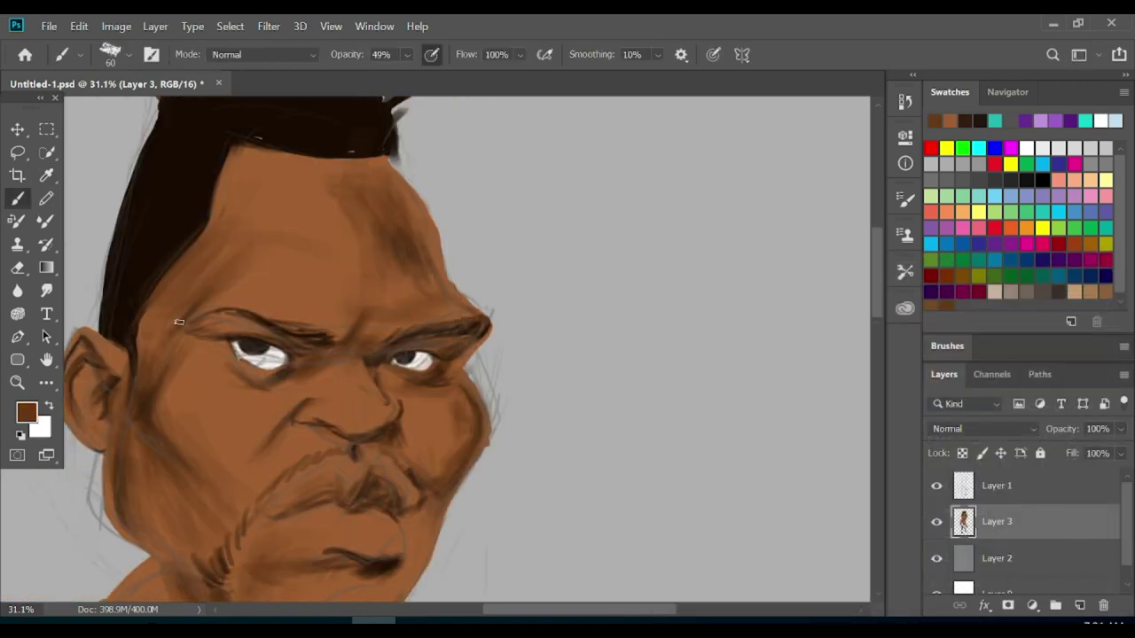
- Zoom out to the whole figure and set a larger brush at 46% opacity
key(z)
drag(514, 299, 511, 386)
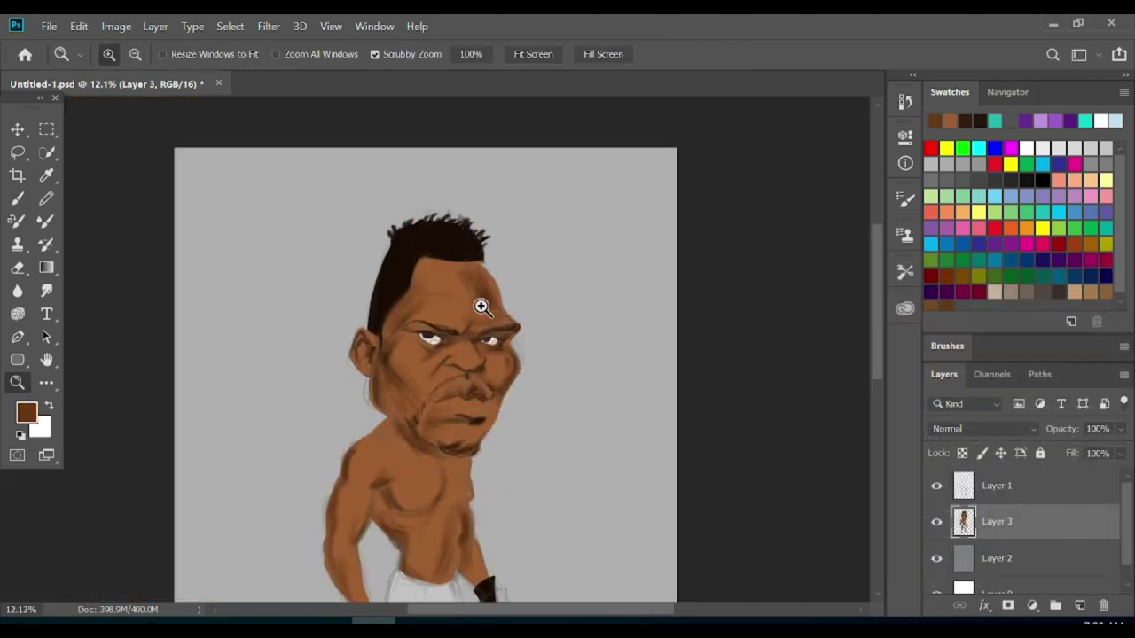
key(b)
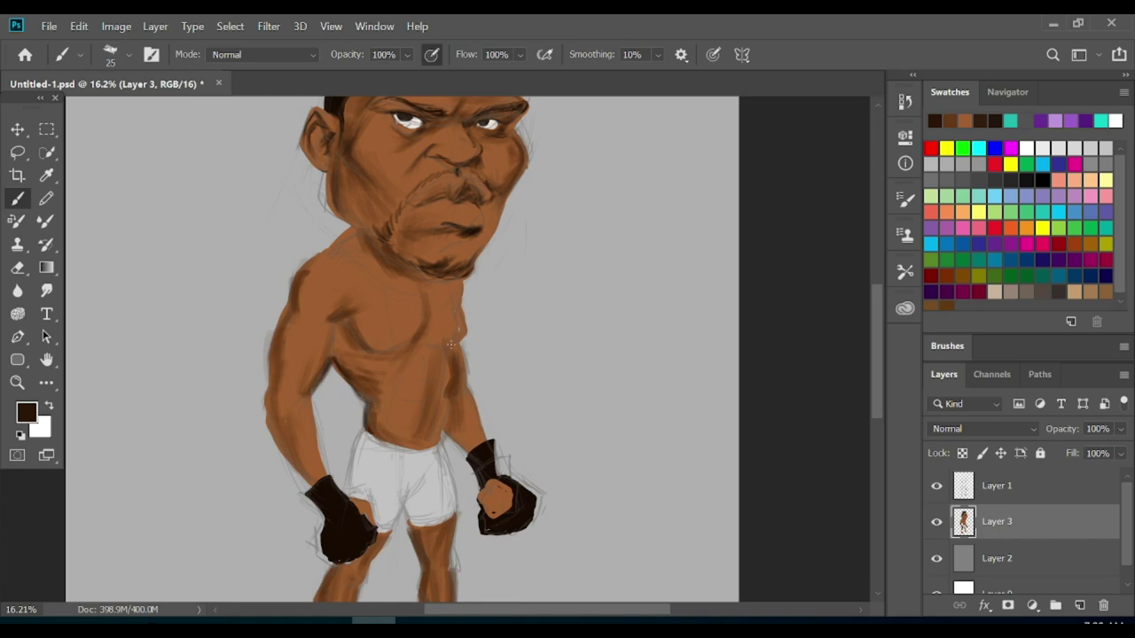
key(bracketright)
key(bracketright)
key(4)
key(6)
- Erase excess dark paint at the right wrist and repaint it skin brown
key(e)
drag(499, 441, 502, 475)
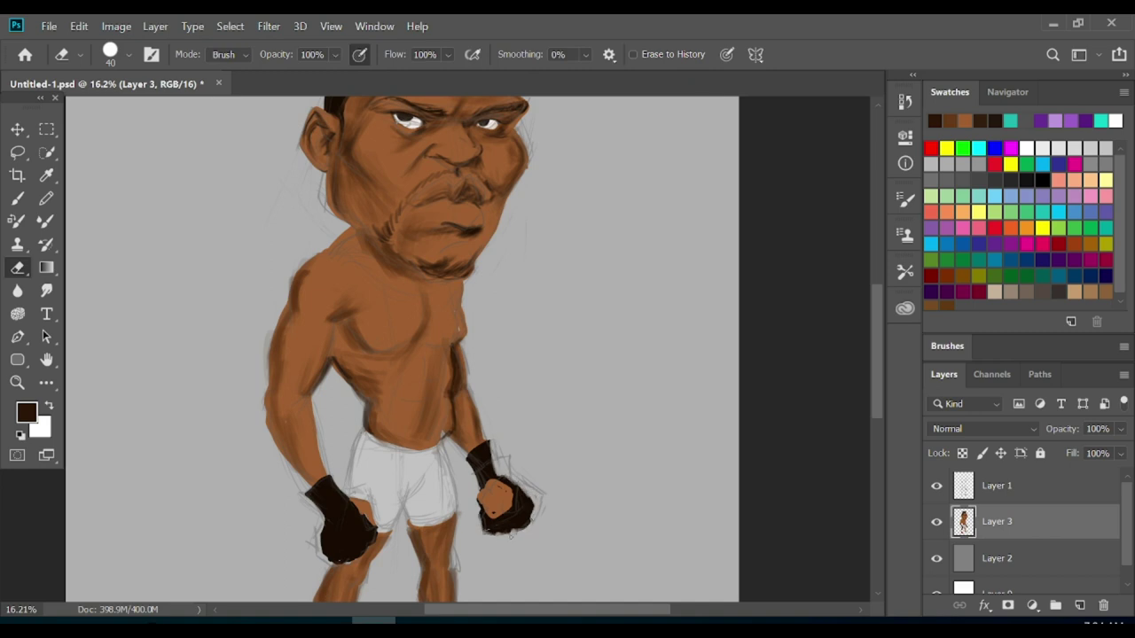
key(b)
mouse_move(486, 442)
mouse_down()
mouse_move(479, 470)
mouse_move(470, 466)
mouse_up()
key(e)
key(0)
- Add a dark glove-brown stroke at the wrist, then sample the skin brown
click(27, 413)
click(781, 523)
key(Return)
drag(471, 472, 496, 461)
key(e)
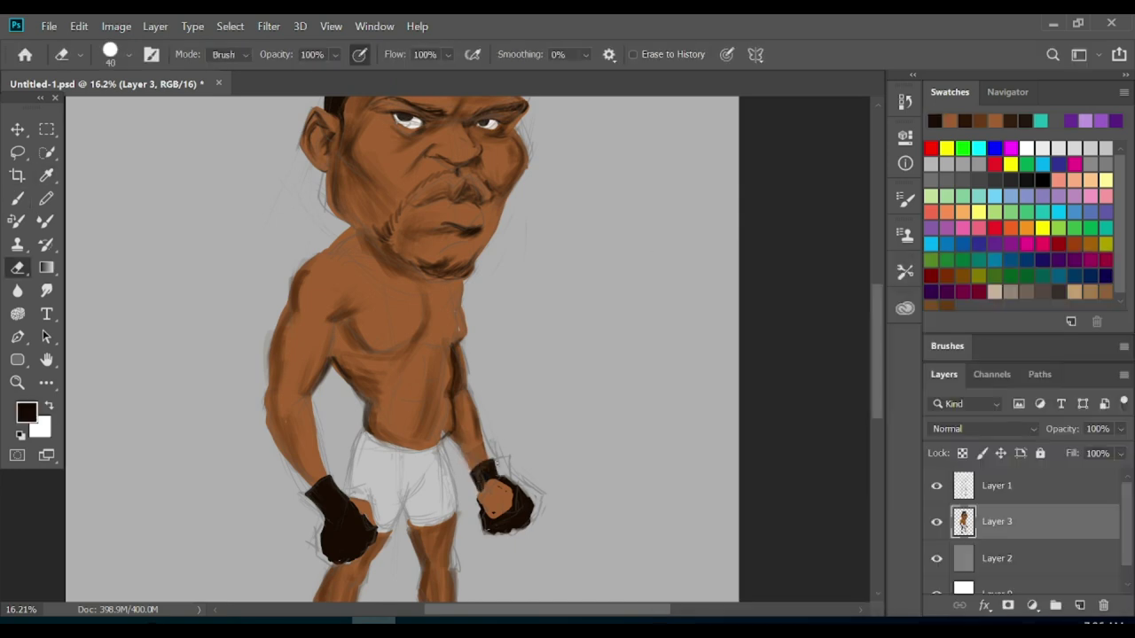
key(b)
alt+click(460, 417)
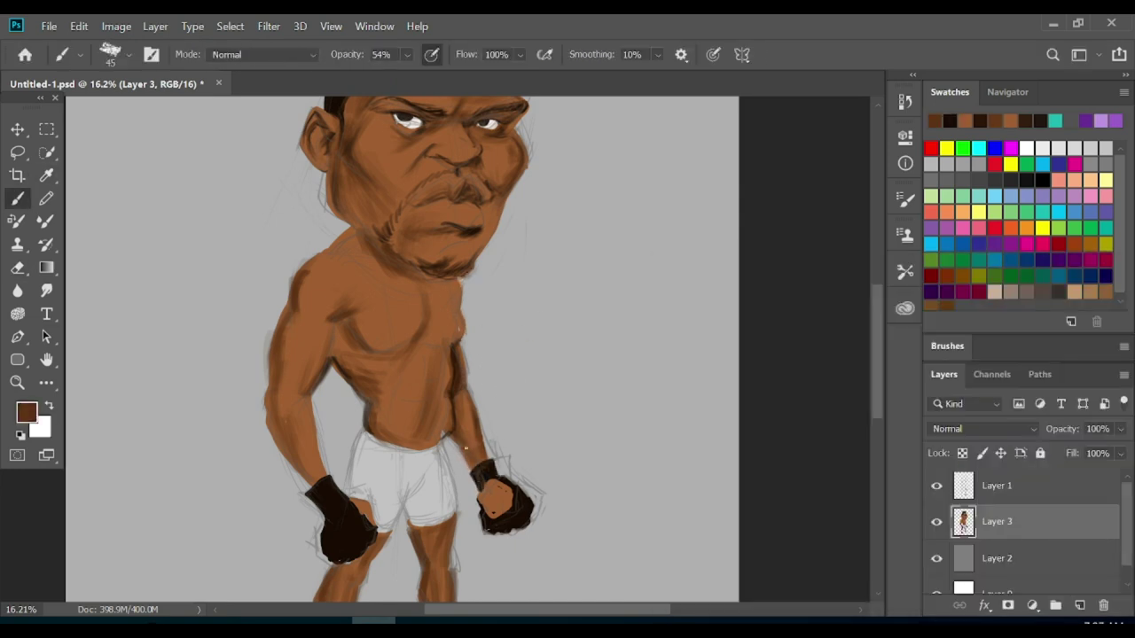
- With a darker brown, shade the lower belly, left arm edge and line under the pecs
click(27, 412)
click(854, 494)
key(Return)
drag(370, 432, 400, 442)
mouse_move(293, 458)
mouse_down()
mouse_move(272, 355)
mouse_move(289, 304)
mouse_up()
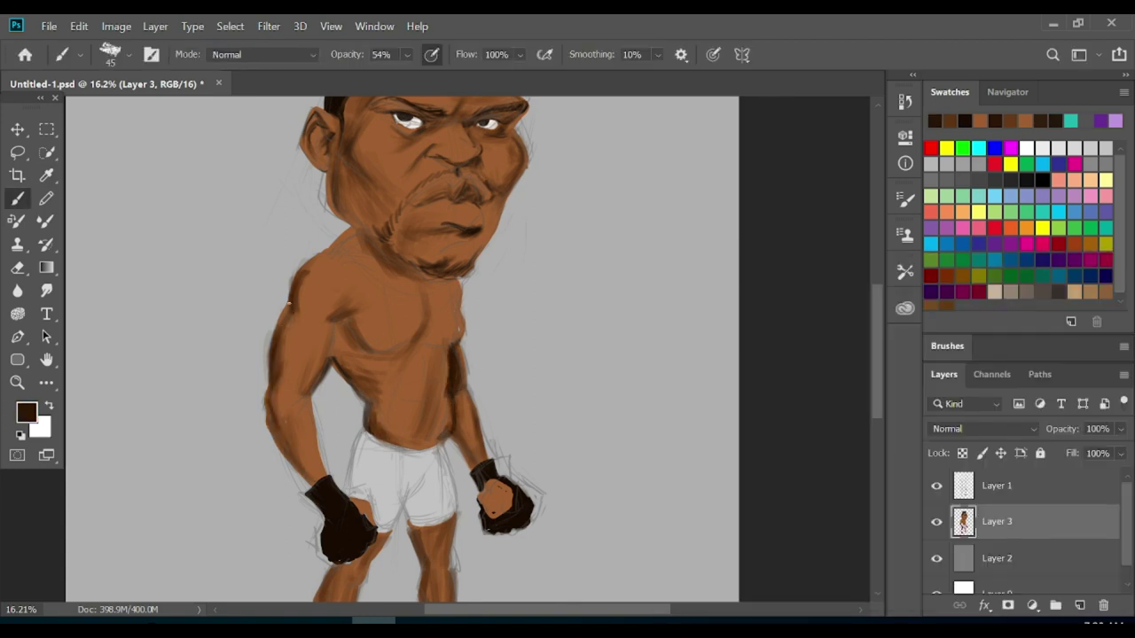
key(bracketleft)
drag(371, 343, 442, 336)
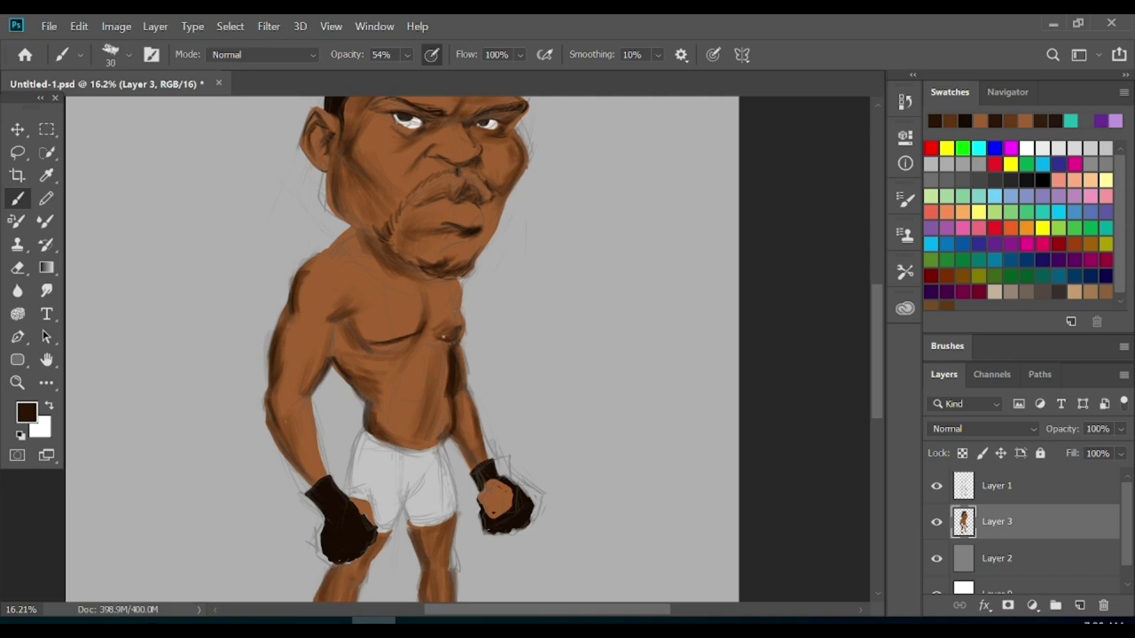
- Shade along the figure's left arm with a larger brush at 20% opacity
key(bracketright)
key(bracketright)
key(bracketright)
mouse_move(311, 438)
mouse_down()
mouse_move(300, 381)
mouse_move(306, 321)
mouse_up()
key(bracketright)
key(bracketright)
key(bracketright)
key(2)
key(2)
drag(290, 377, 292, 325)
drag(281, 417, 355, 298)
- Softly shade the lower belly and abdominal muscles, then zoom to the legs
key(bracketleft)
key(bracketleft)
key(bracketleft)
drag(436, 413, 413, 433)
drag(410, 392, 432, 369)
key(bracketleft)
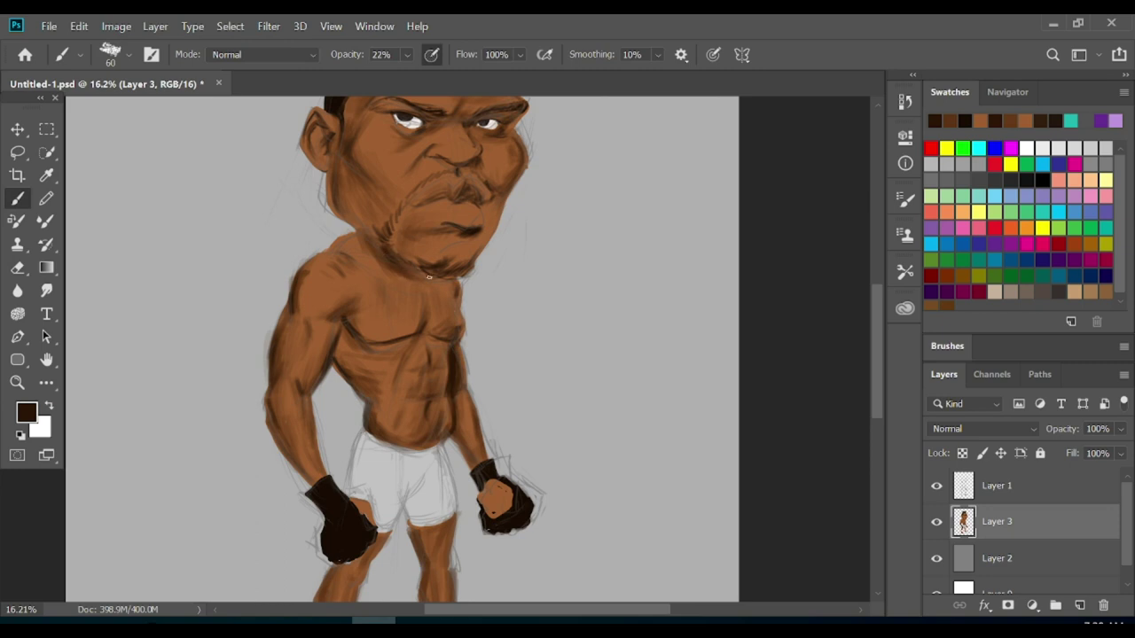
key(ctrl+0)
drag(494, 418, 507, 468)
- Pick a leg brown at full opacity and trim the right edge of the calf
key(0)
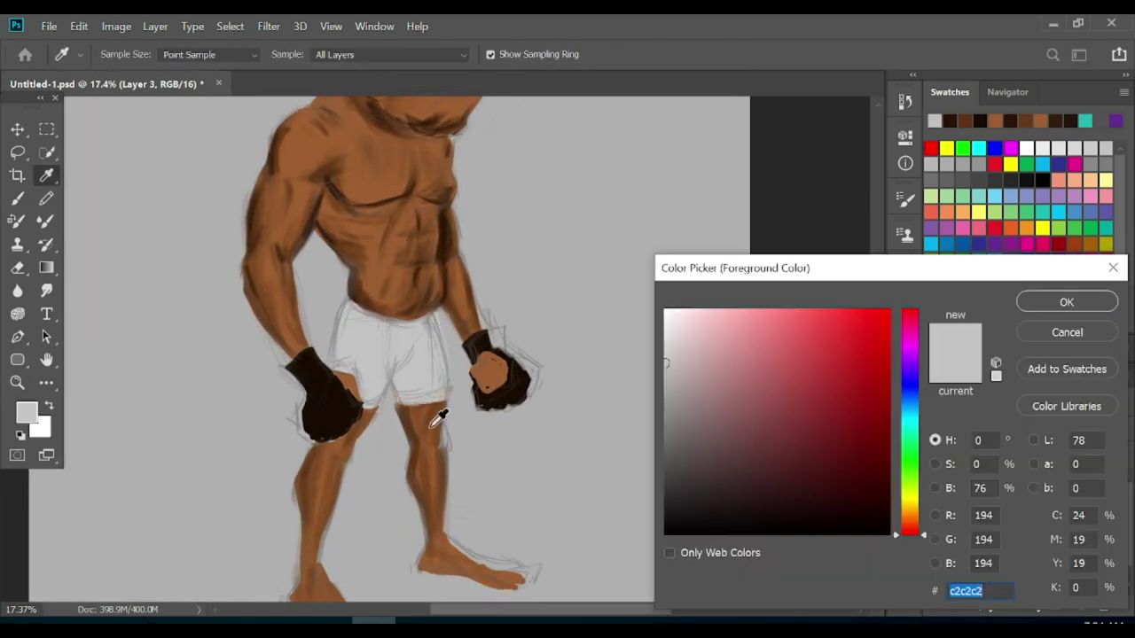
click(444, 426)
key(Return)
key(e)
mouse_move(443, 456)
mouse_down()
mouse_move(441, 532)
mouse_move(420, 550)
mouse_up()
key(b)
key(e)
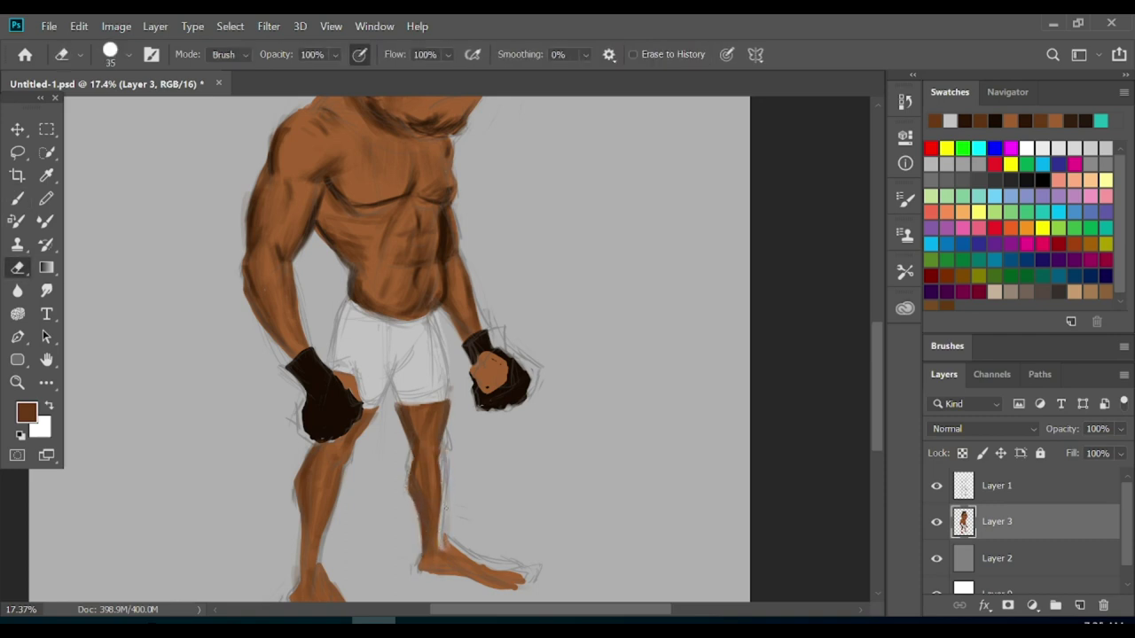
drag(443, 498, 448, 552)
- Sample a lighter skin tone, erase the toe tips and fill the right foot brown
scroll(444, 496, down, 2)
key(b)
alt+click(435, 499)
key(e)
mouse_move(527, 506)
mouse_down()
mouse_move(516, 512)
mouse_move(574, 322)
mouse_move(562, 446)
mouse_up()
key(b)
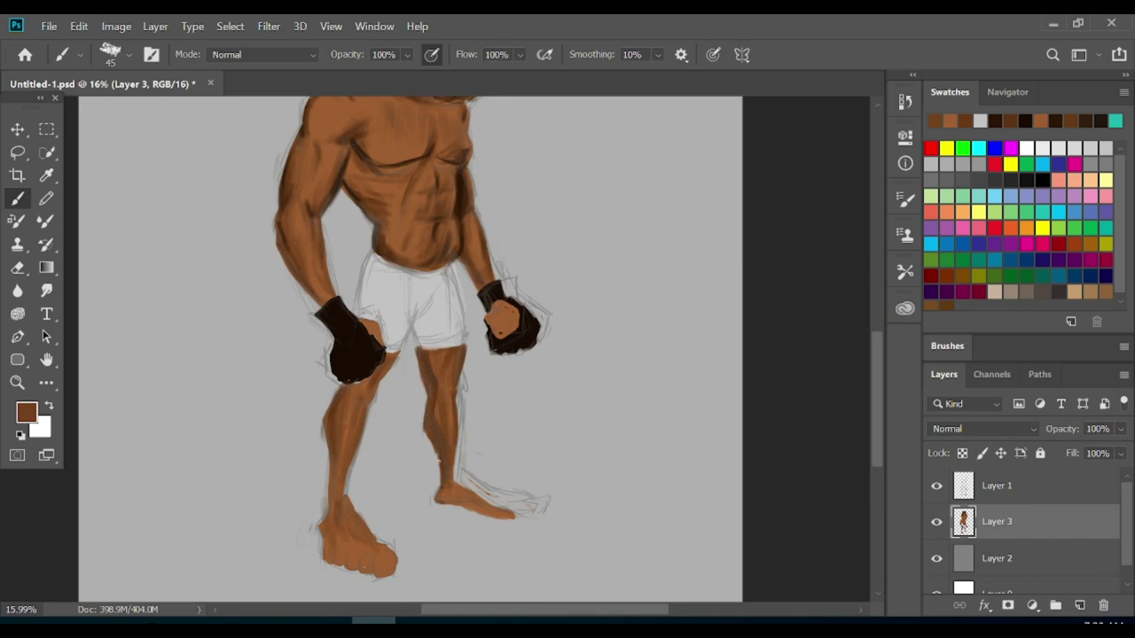
drag(434, 480, 501, 527)
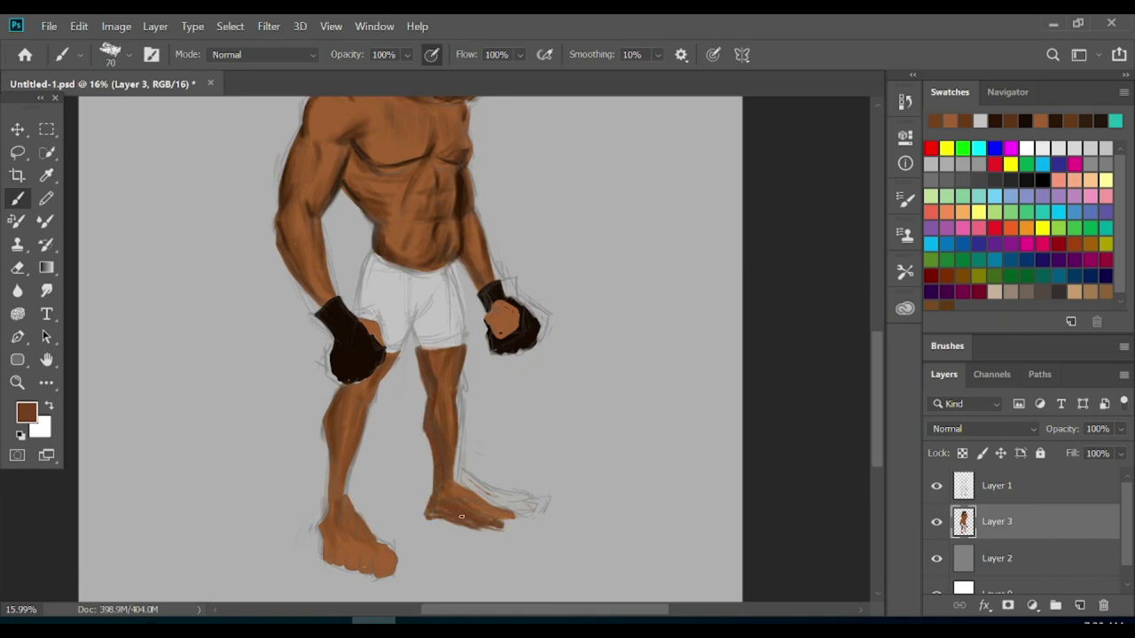
- Tidy the right foot's edge and outline with the Eraser
key(e)
mouse_move(459, 421)
mouse_down()
mouse_move(475, 510)
mouse_move(501, 530)
mouse_up()
key(b)
key(e)
drag(453, 488, 497, 514)
key(b)
- Darken the left leg, then zoom back to the torso
mouse_move(621, 411)
mouse_down()
mouse_move(567, 410)
mouse_move(603, 416)
mouse_up()
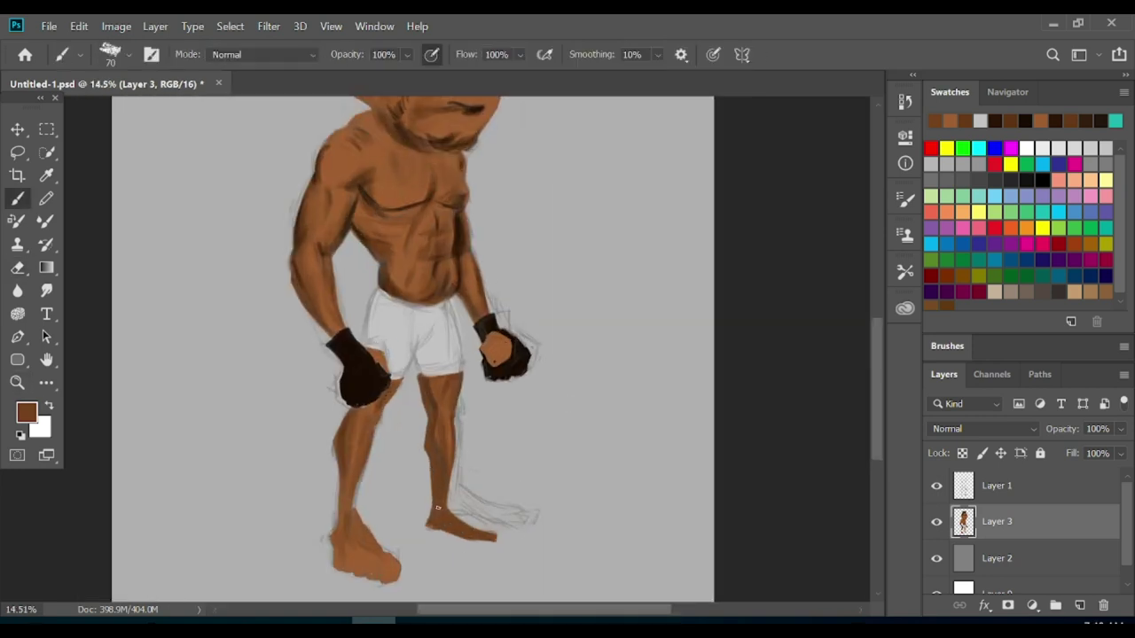
drag(341, 494, 359, 532)
drag(354, 443, 371, 537)
drag(368, 394, 390, 416)
click(17, 383)
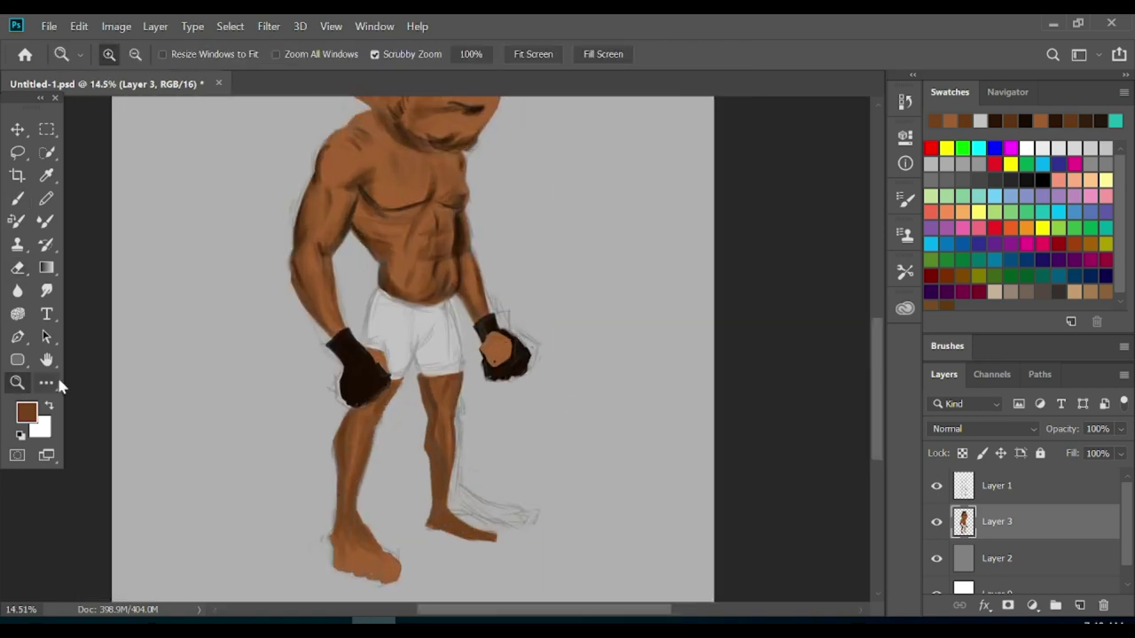
drag(603, 323, 549, 322)
drag(519, 233, 568, 233)
- Shade the side of the abdomen, sample dark brown and zoom in on the face
key(b)
alt+click(466, 377)
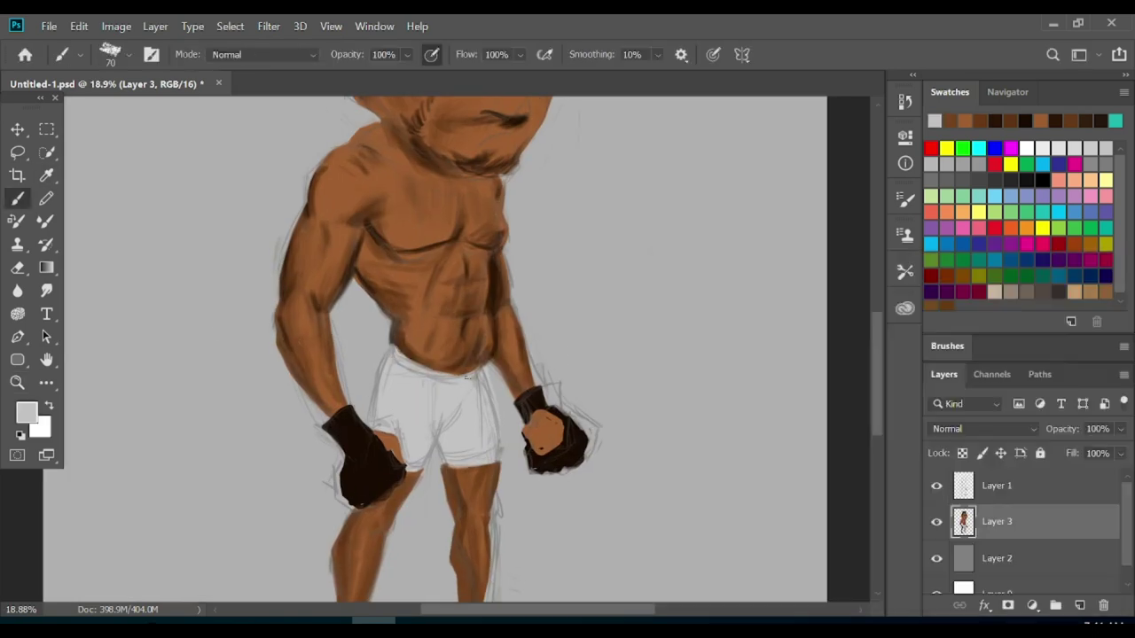
key(e)
key(b)
drag(407, 54, 396, 77)
alt+click(368, 232)
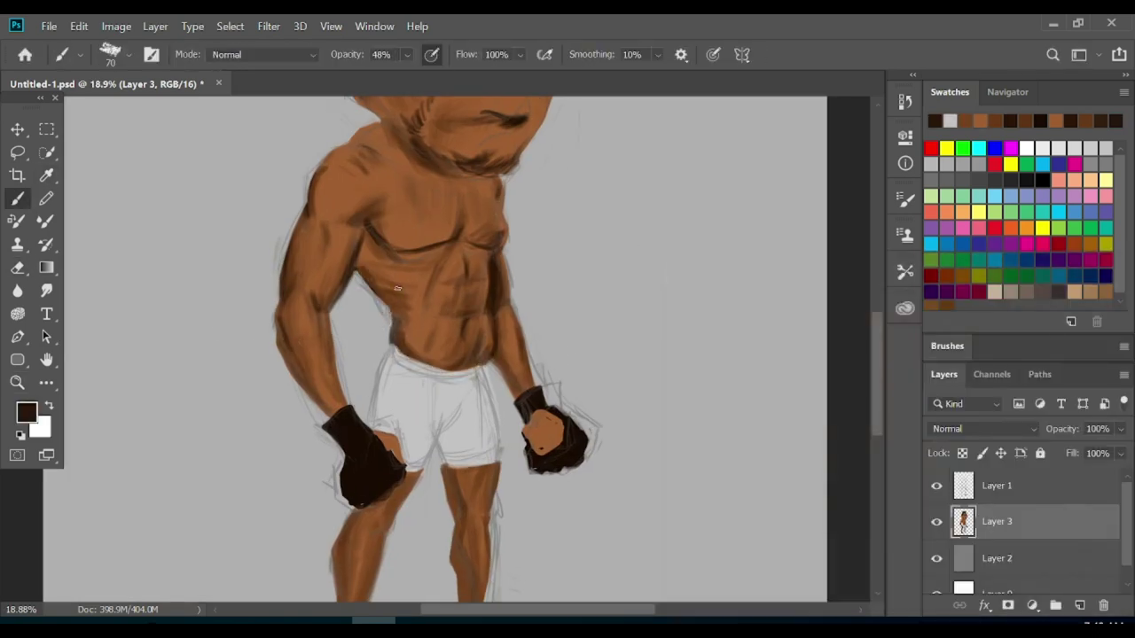
drag(538, 266, 443, 266)
drag(532, 210, 585, 210)
- Brush light orange highlight strokes along the side and top of the hair
key(0)
key(bracketleft)
key(bracketleft)
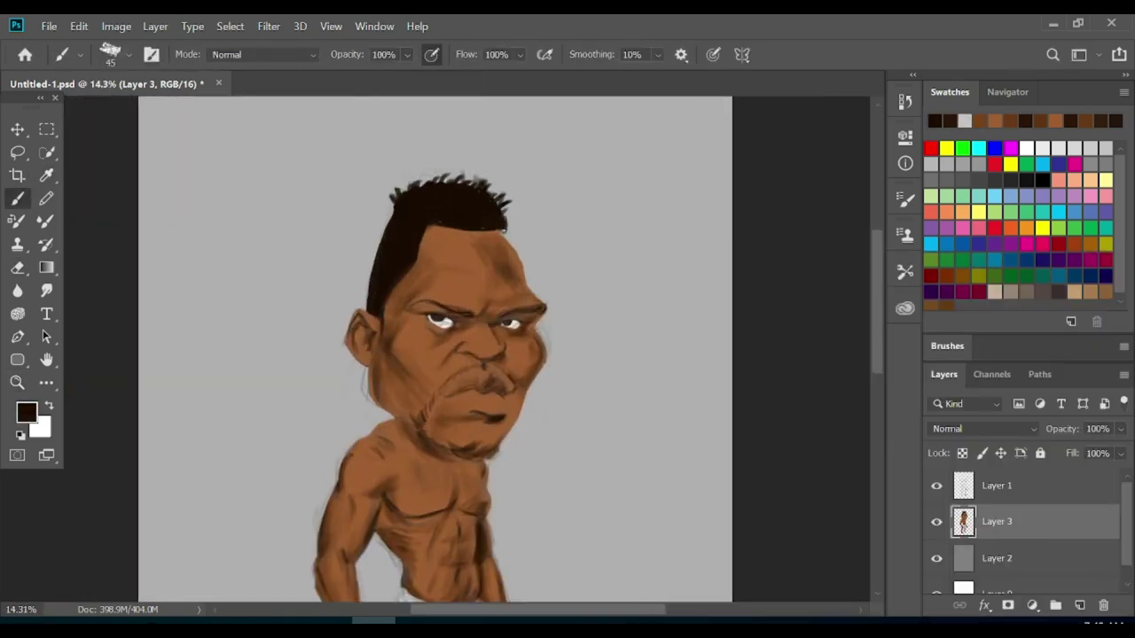
click(27, 413)
click(799, 334)
click(1064, 301)
key(5)
key(3)
drag(403, 221, 395, 246)
key(bracketright)
drag(638, 271, 568, 271)
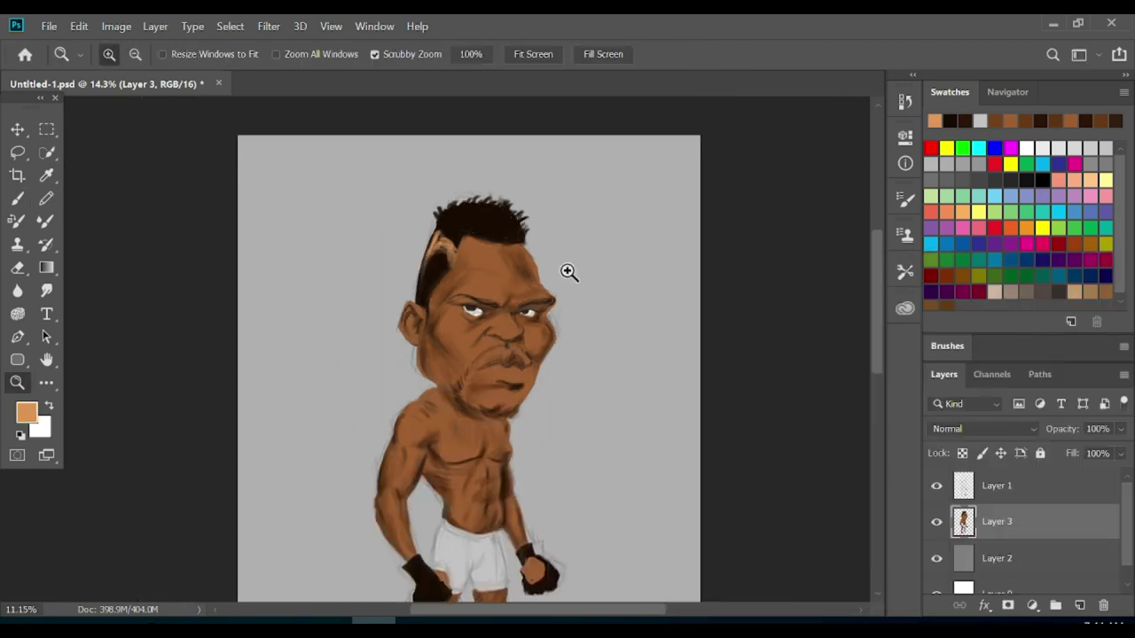
- Switch to a dark reddish-brown and paint stubble strokes on the beard and chin
click(26, 412)
click(432, 305)
key(Return)
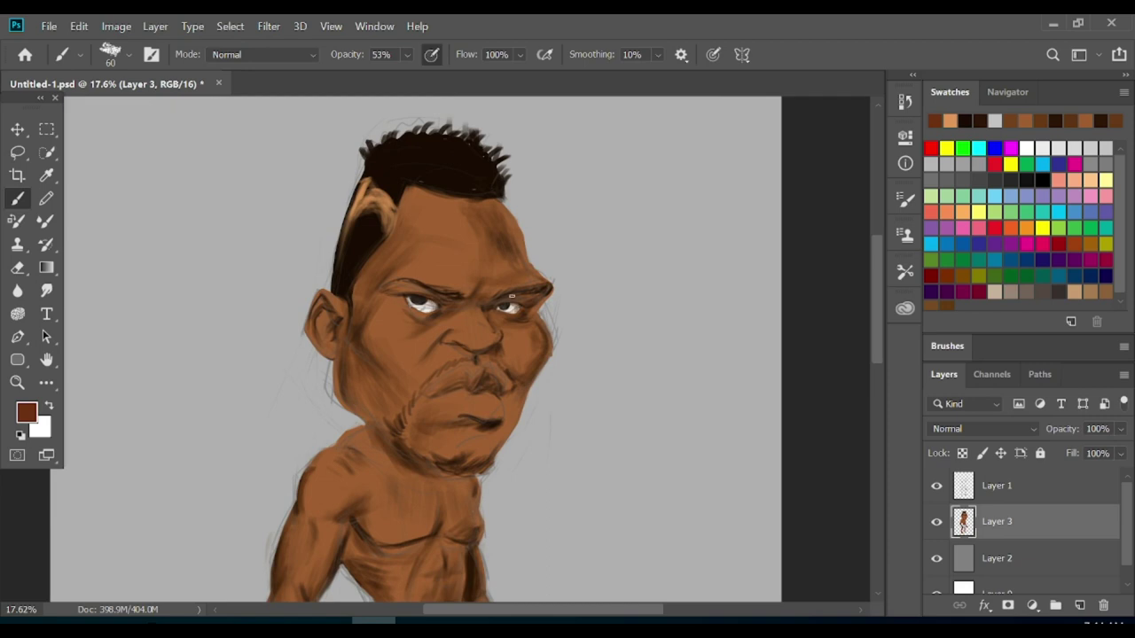
scroll(512, 298, up, 2)
key(0)
key(bracketleft)
key(bracketleft)
key(bracketleft)
key(x)
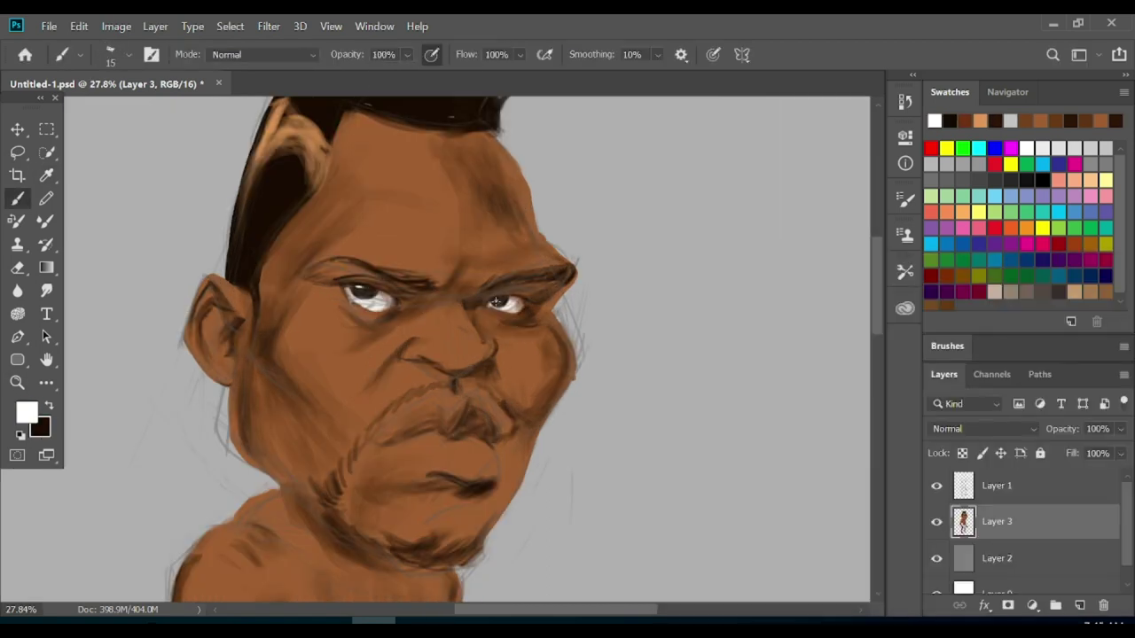
key(x)
key(4)
key(5)
key(bracketright)
key(bracketright)
key(bracketright)
drag(266, 373, 314, 439)
- Darken the mustache and lips with a darker brown and add stubble along the jaw and chin
alt+click(346, 506)
mouse_move(399, 465)
mouse_down()
mouse_move(504, 444)
mouse_move(475, 448)
mouse_up()
key(Return)
drag(372, 399, 461, 443)
drag(382, 488, 457, 456)
alt+click(478, 549)
mouse_move(479, 550)
mouse_down()
mouse_move(510, 452)
mouse_move(435, 545)
mouse_move(359, 541)
mouse_move(328, 523)
mouse_up()
drag(330, 496, 346, 461)
- Sample a light brown from the skin and highlight the forehead, cheeks and nose
key(z)
scroll(631, 332, down, 5)
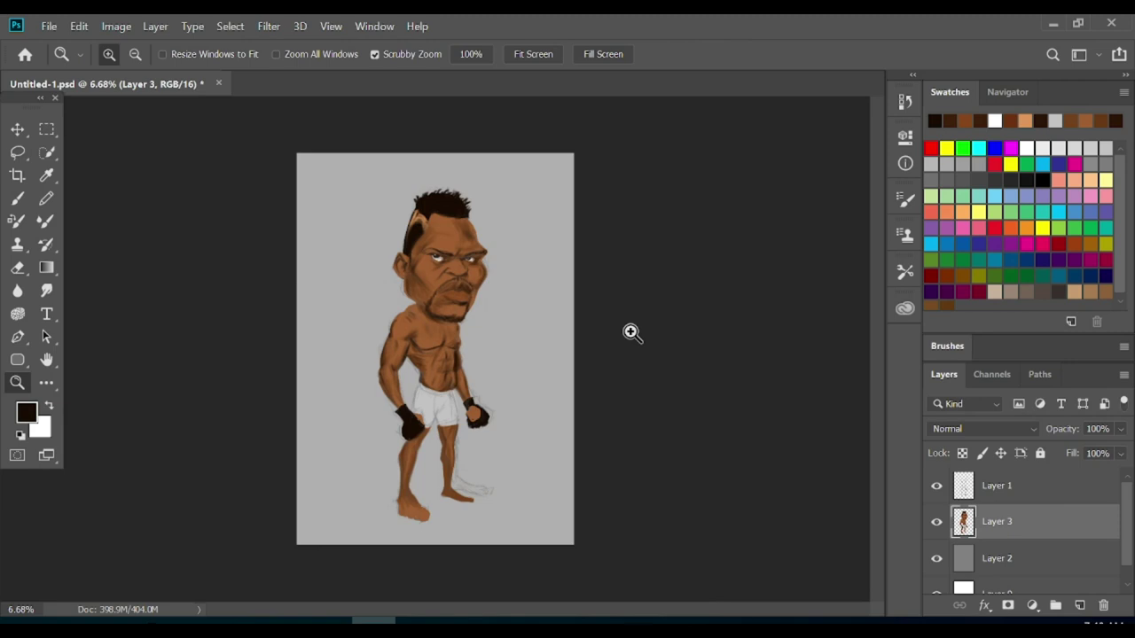
scroll(631, 332, up, 3)
click(26, 413)
click(429, 260)
key(Return)
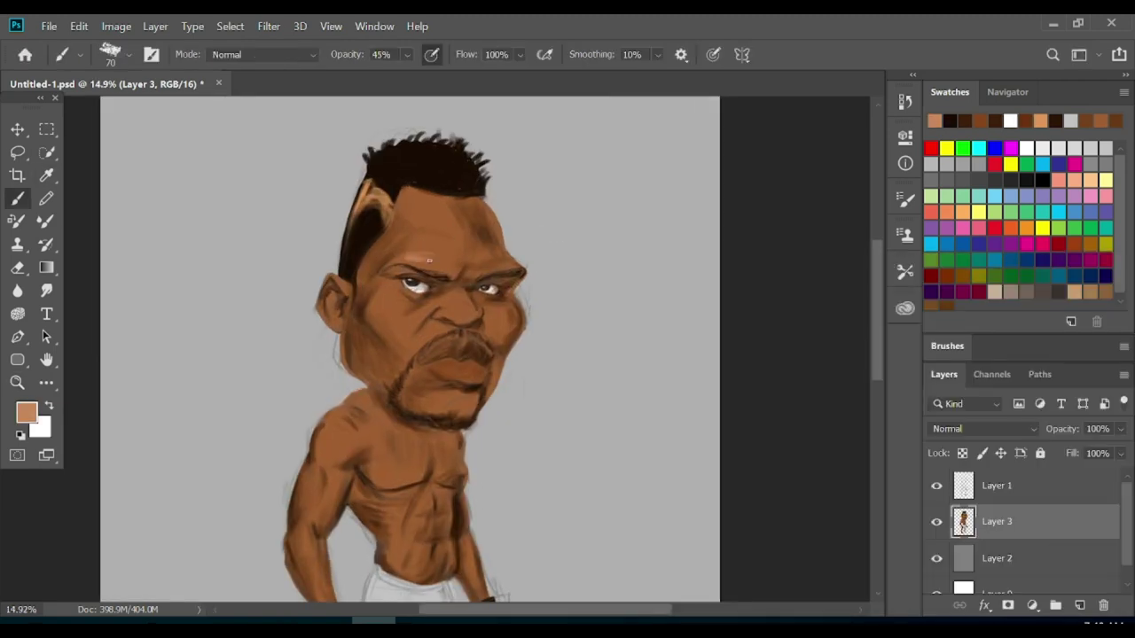
key(bracketright)
key(bracketright)
key(bracketright)
drag(403, 200, 461, 248)
mouse_move(382, 293)
mouse_down()
mouse_move(403, 327)
mouse_move(470, 293)
mouse_up()
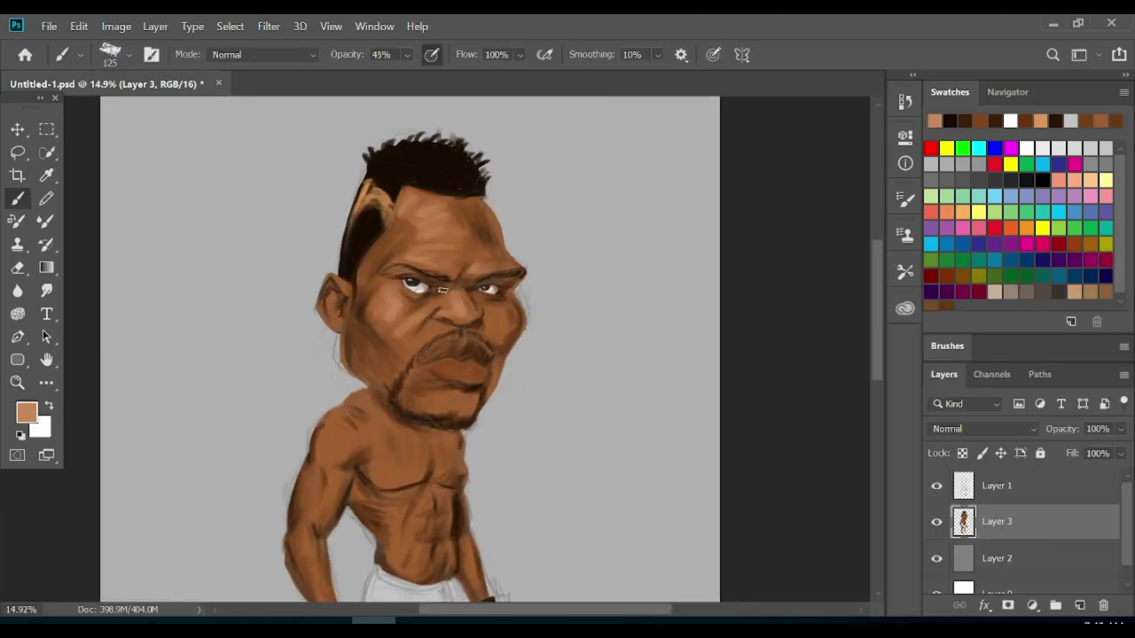
drag(417, 341, 497, 324)
- Add smaller light strokes to the lower face and highlight the abdominal muscles
key(bracketleft)
key(bracketleft)
key(bracketleft)
drag(396, 399, 478, 394)
drag(361, 348, 310, 530)
scroll(328, 555, down, 2)
key(bracketleft)
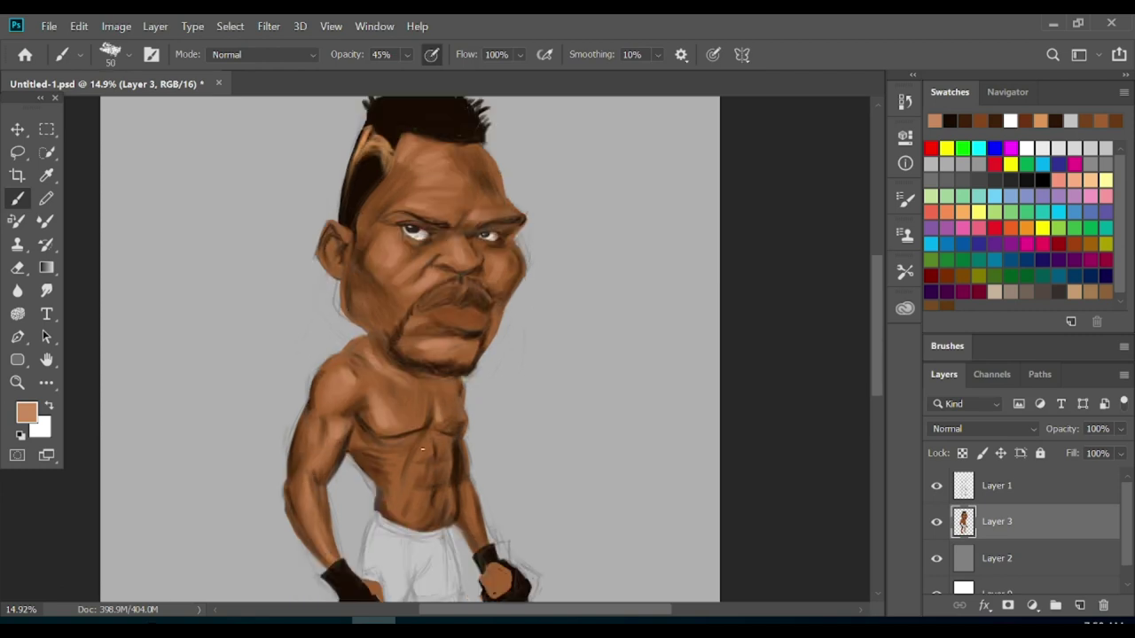
drag(401, 458, 418, 444)
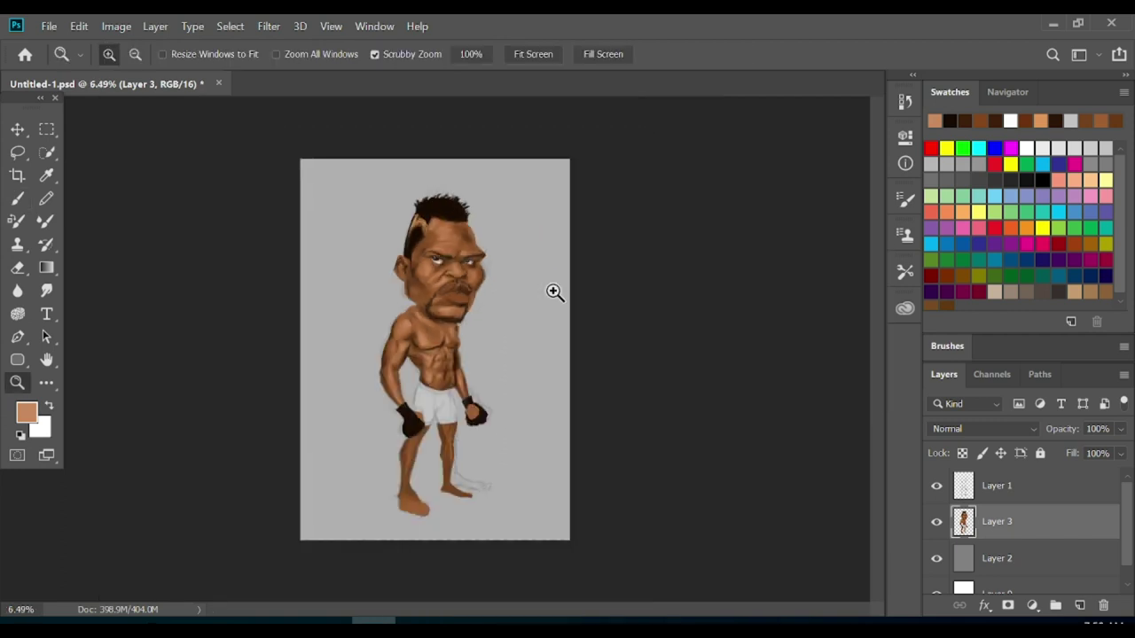
- Zoom out and back in to review the whole shaded figure
drag(556, 291, 532, 214)
key(e)
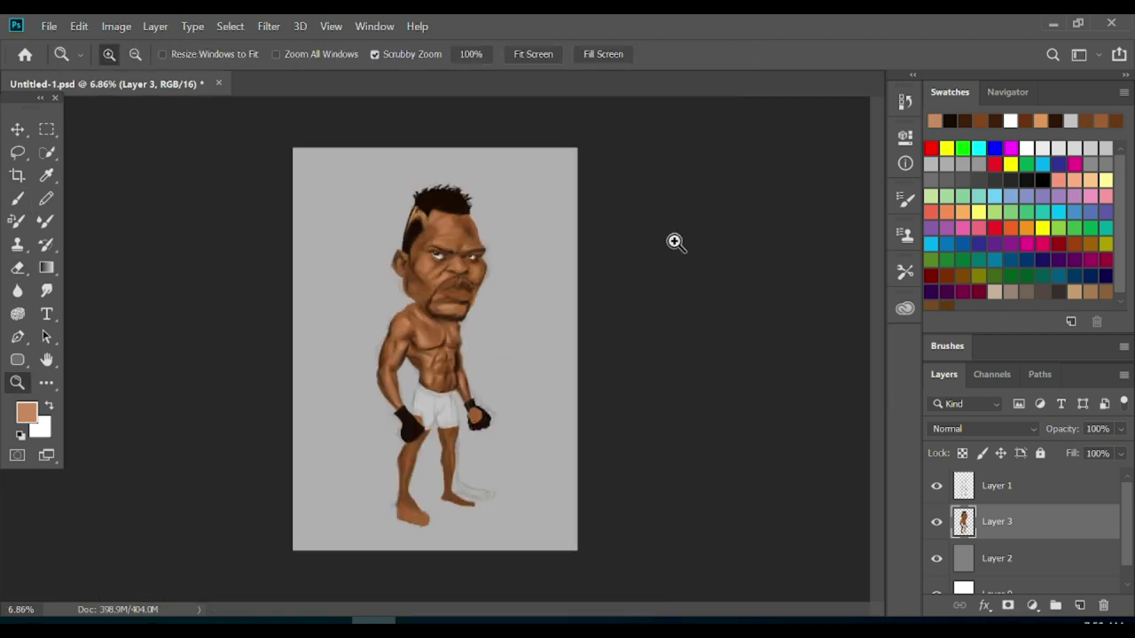
drag(437, 377, 457, 427)
key(b)
drag(572, 266, 471, 289)
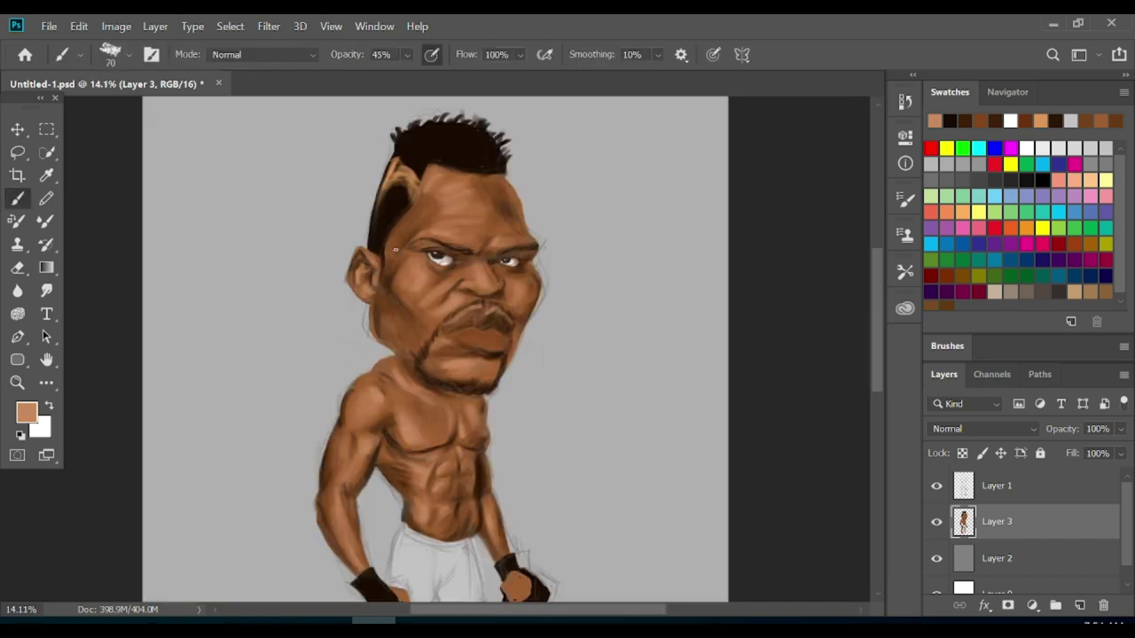
key(z)
mouse_move(550, 293)
mouse_down()
mouse_move(503, 292)
mouse_move(550, 292)
mouse_up()
key(b)
key(x)
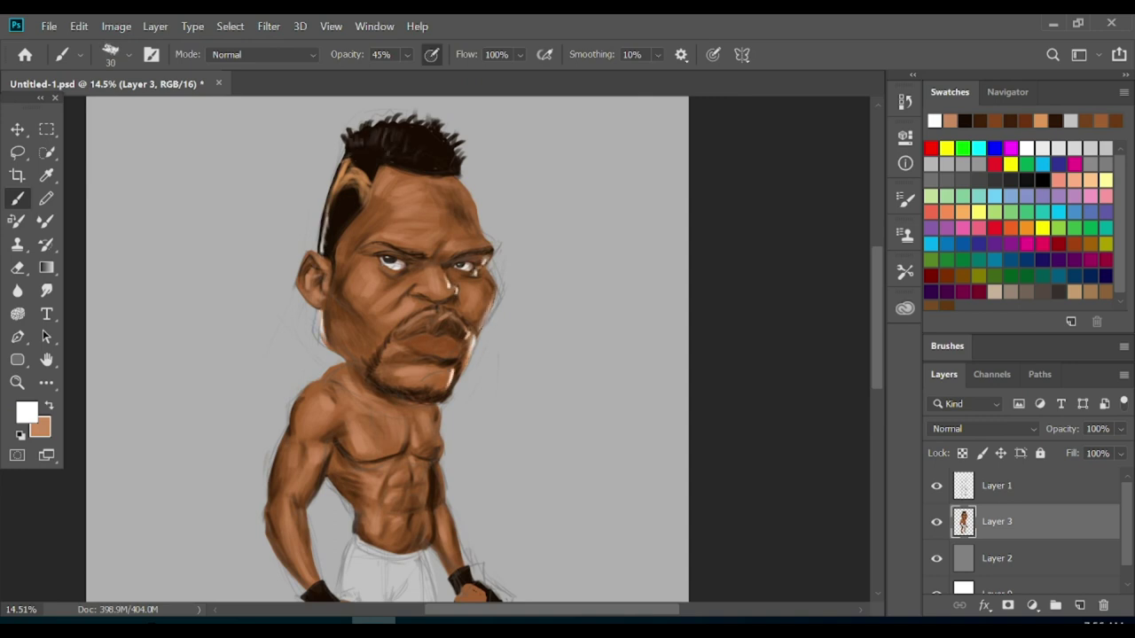
- Paint light pink highlight strokes across the forehead
key(bracketright)
key(bracketright)
key(bracketright)
key(x)
alt+click(412, 190)
mouse_move(369, 236)
mouse_down()
mouse_move(422, 235)
mouse_move(423, 221)
mouse_up()
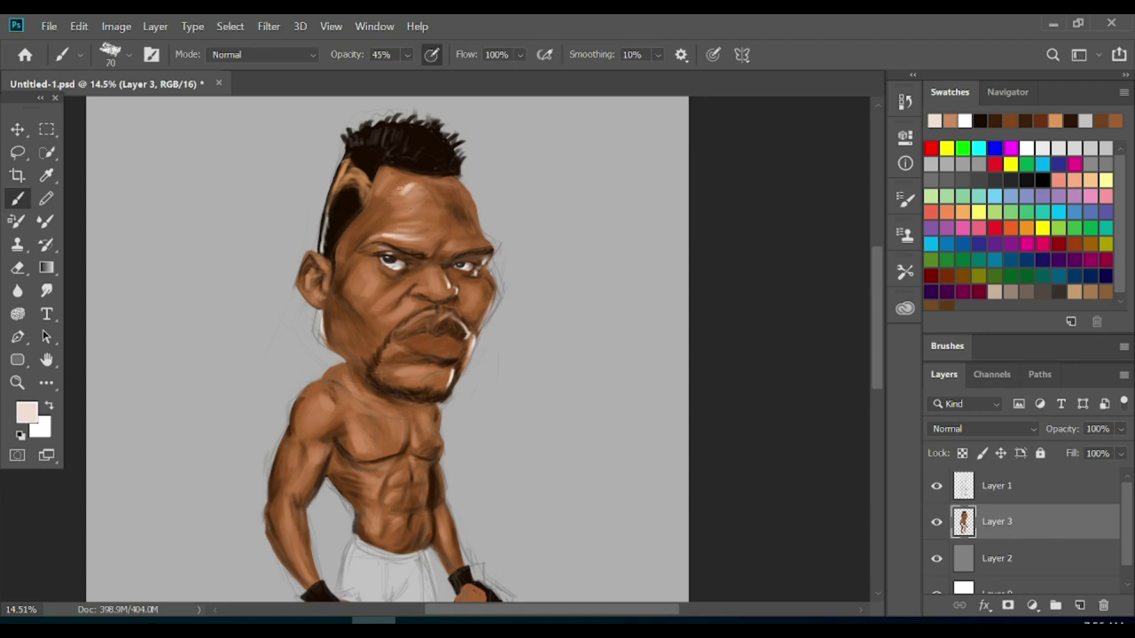
drag(422, 181, 373, 222)
- Zoom in on the torso and paint wide highlights along the right abdomen
key(bracketright)
key(bracketright)
key(bracketright)
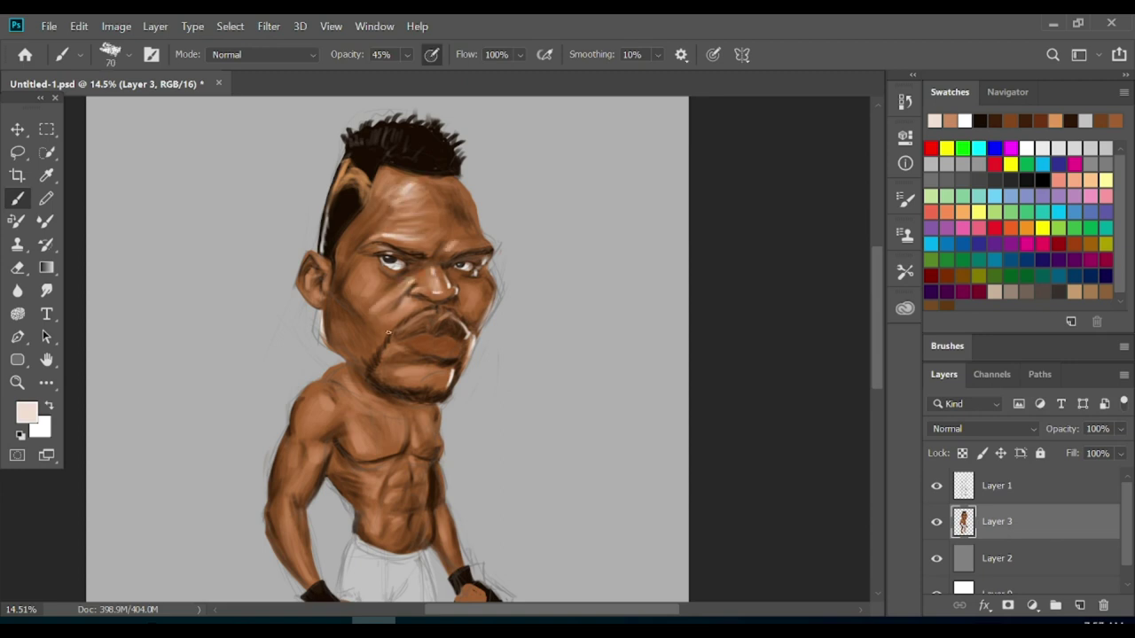
mouse_move(186, 406)
mouse_down()
mouse_move(505, 236)
mouse_move(426, 306)
mouse_move(452, 303)
mouse_move(423, 277)
mouse_move(497, 281)
mouse_up()
key(bracketleft)
key(bracketleft)
key(bracketleft)
key(bracketleft)
mouse_move(568, 278)
mouse_down()
mouse_move(492, 284)
mouse_move(489, 378)
mouse_up()
key(bracketright)
key(bracketright)
key(bracketright)
drag(488, 280, 482, 376)
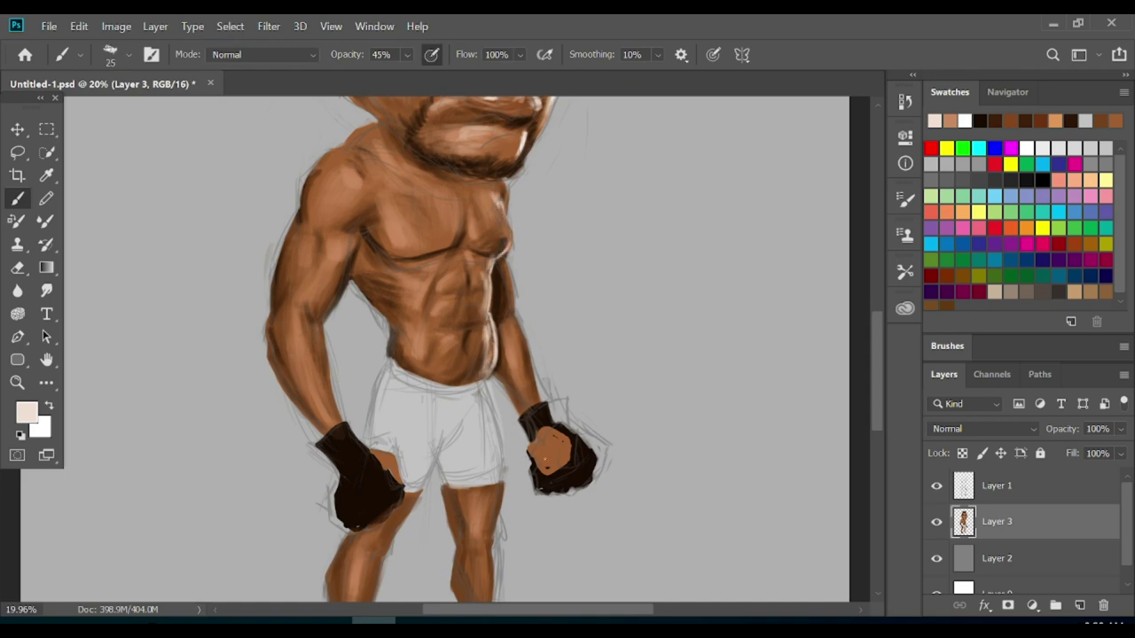
key(bracketright)
key(bracketright)
key(bracketright)
mouse_move(504, 328)
mouse_down()
mouse_move(512, 376)
mouse_move(532, 342)
mouse_move(383, 317)
mouse_up()
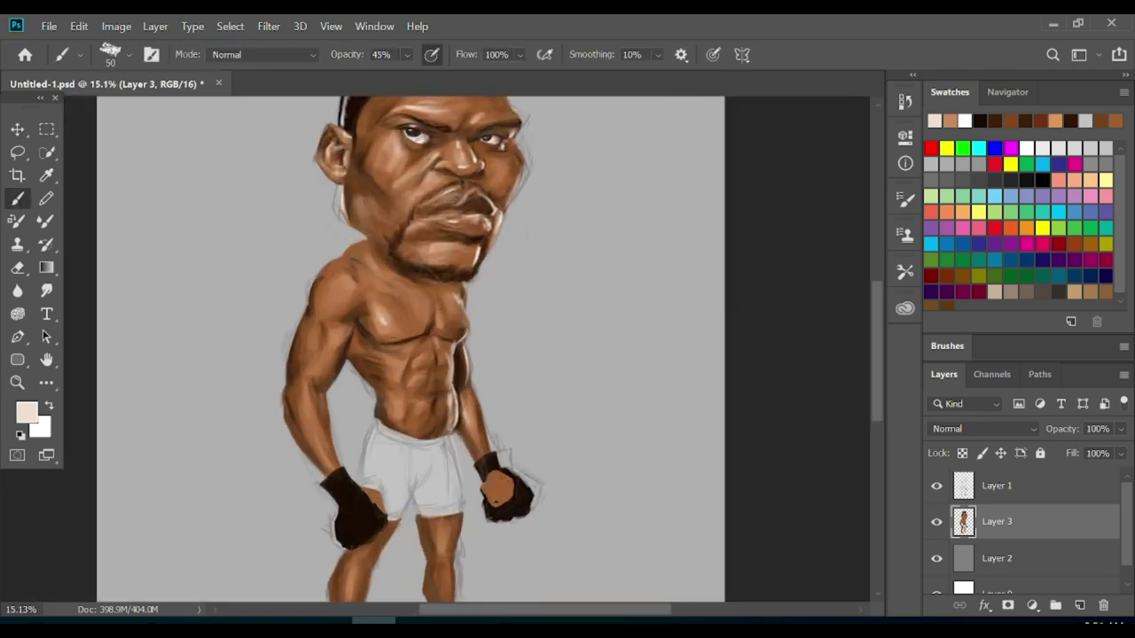
- Highlight the left shoulder, arm and chest, then fit and zoom to check the upper body
drag(350, 264, 316, 444)
drag(320, 350, 310, 461)
mouse_move(401, 417)
mouse_down()
mouse_move(387, 344)
mouse_move(441, 358)
mouse_up()
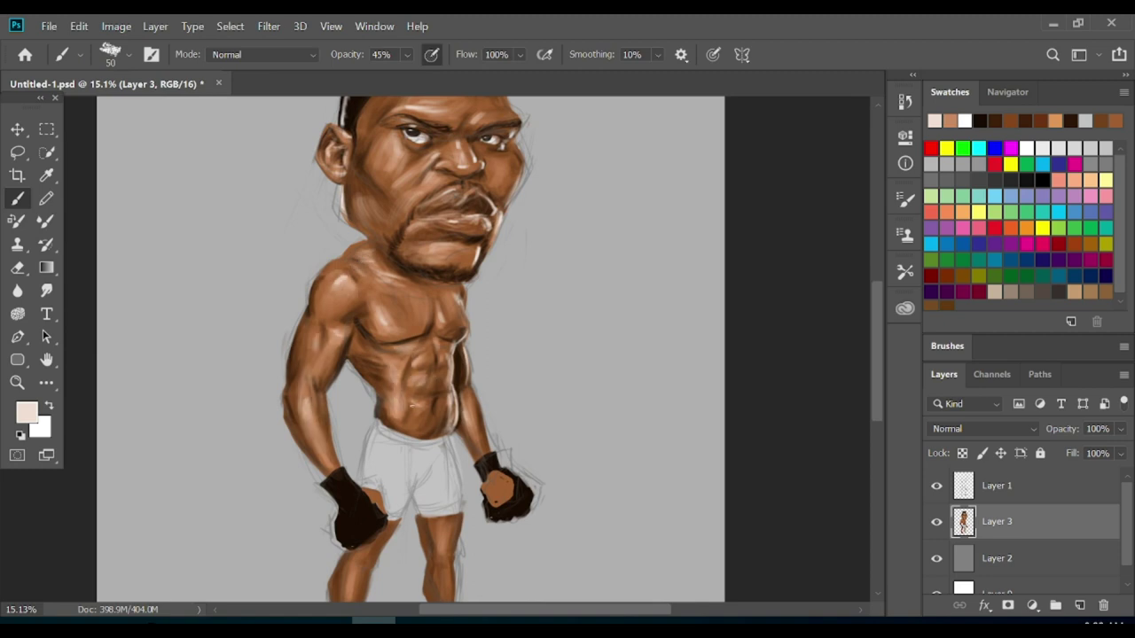
key(z)
key(ctrl+0)
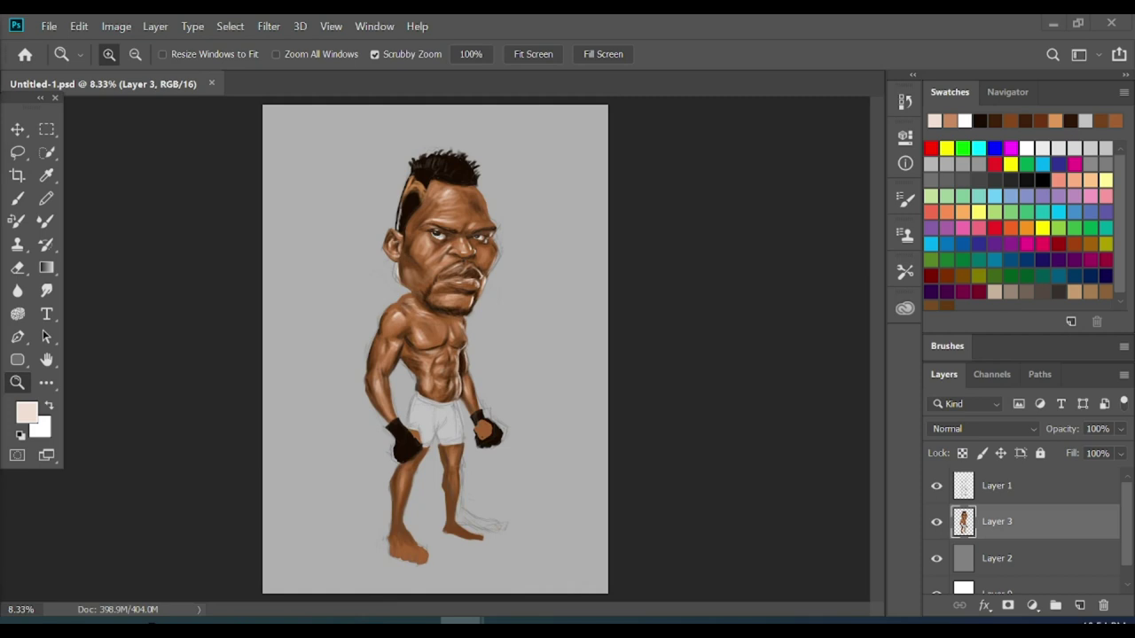
drag(506, 481, 858, 291)
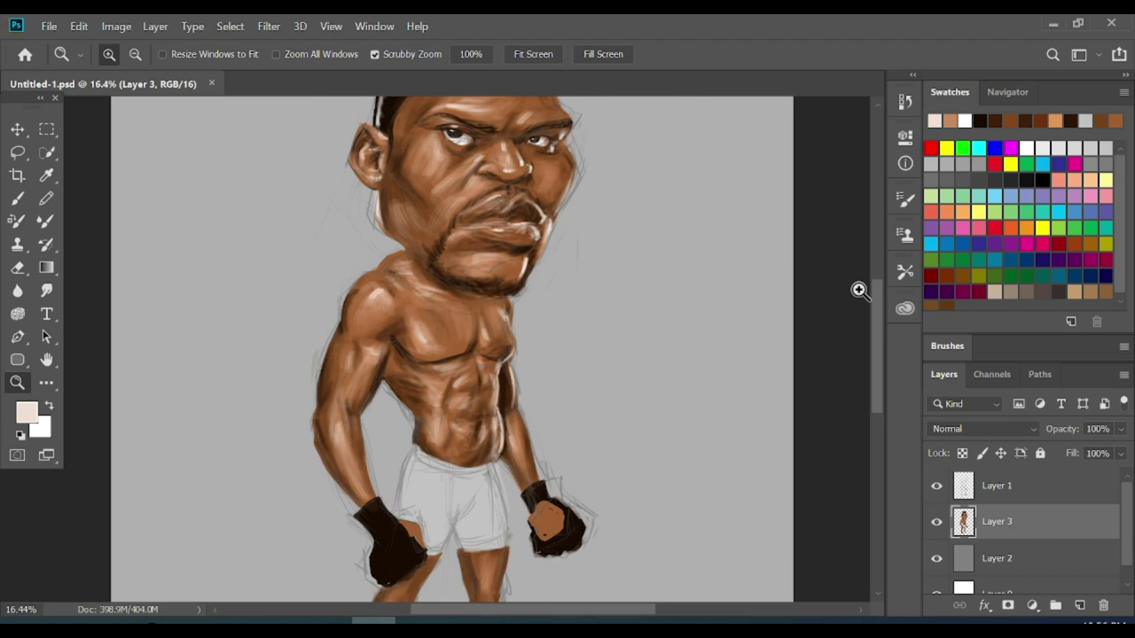
scroll(881, 298, up, 3)
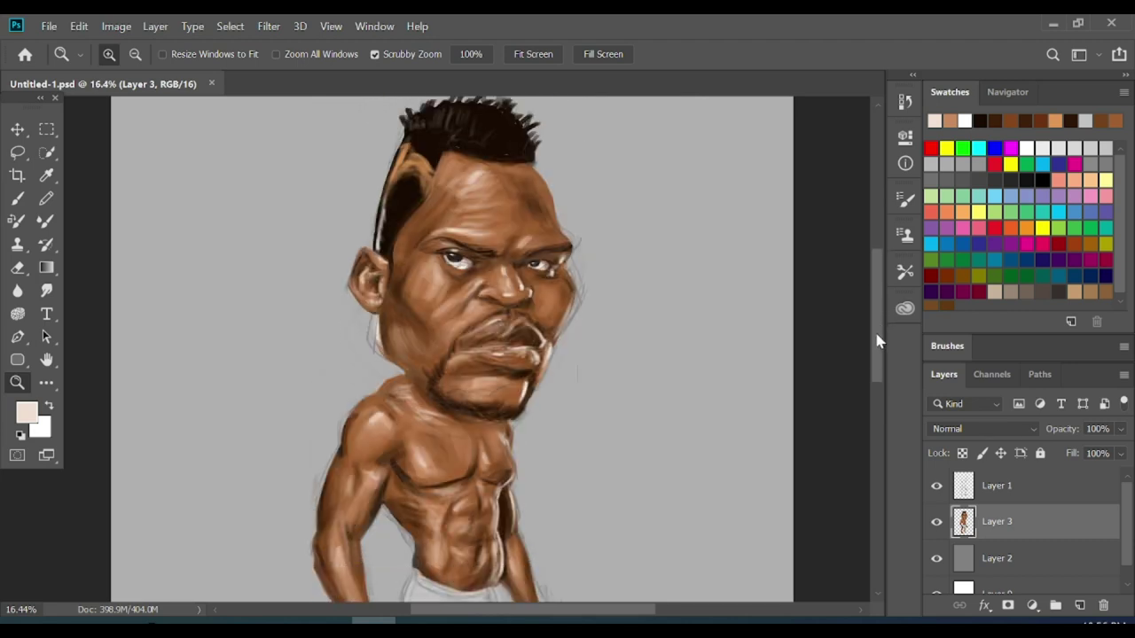
- Hide the sketch layer and frame the legs and gloves in view
click(937, 485)
scroll(551, 444, up, 3)
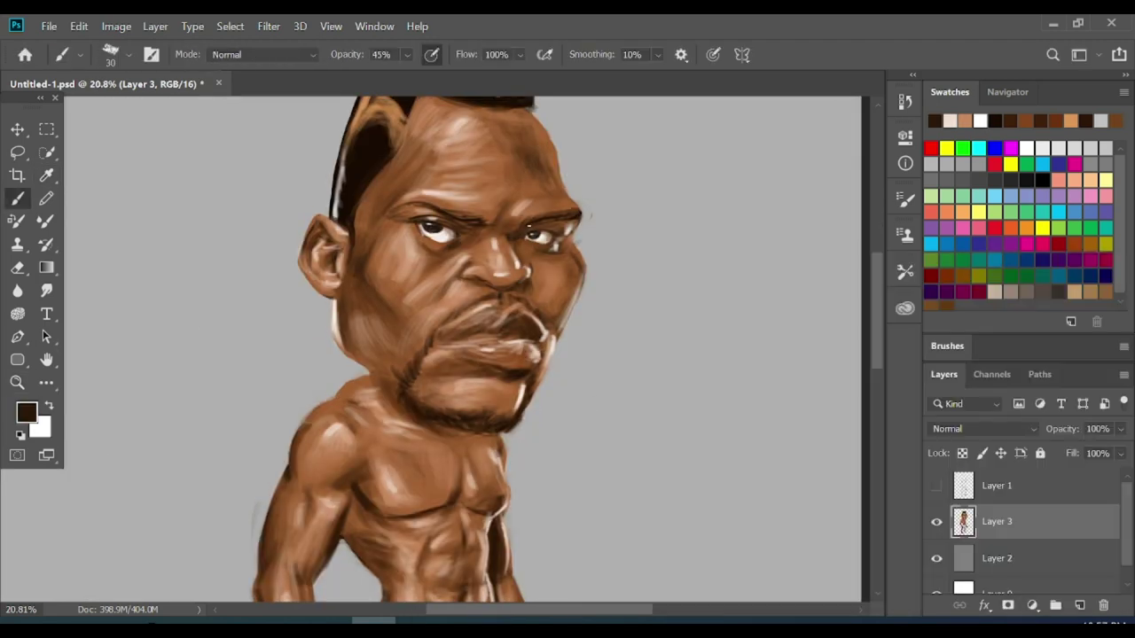
scroll(345, 235, down, 5)
key(bracketright)
scroll(874, 313, up, 3)
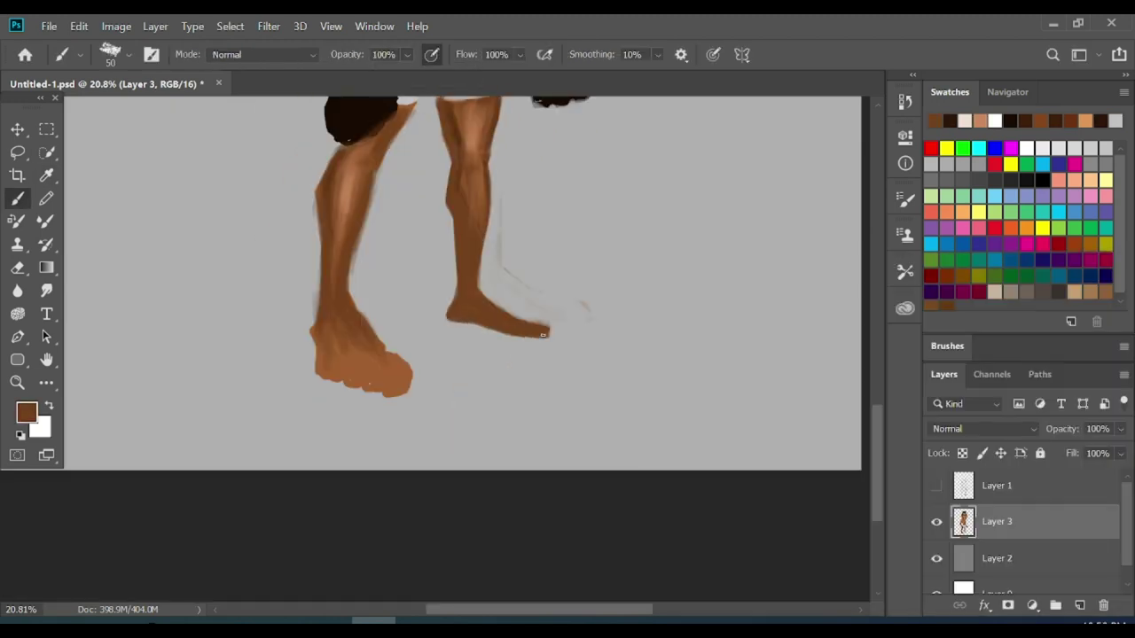
drag(543, 333, 748, 314)
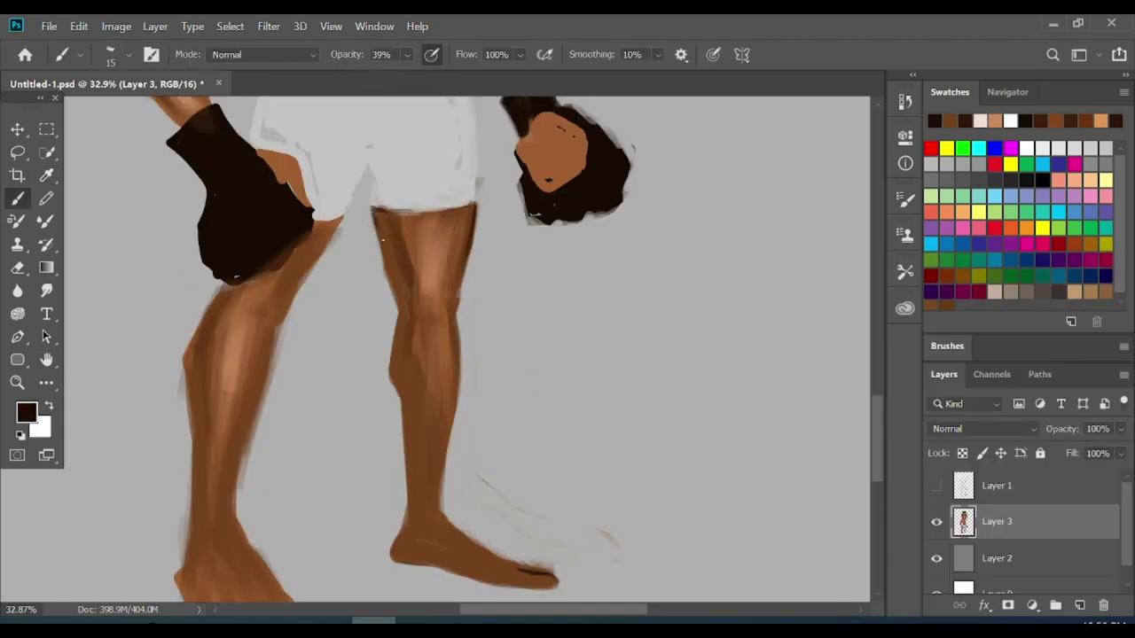
drag(383, 239, 319, 241)
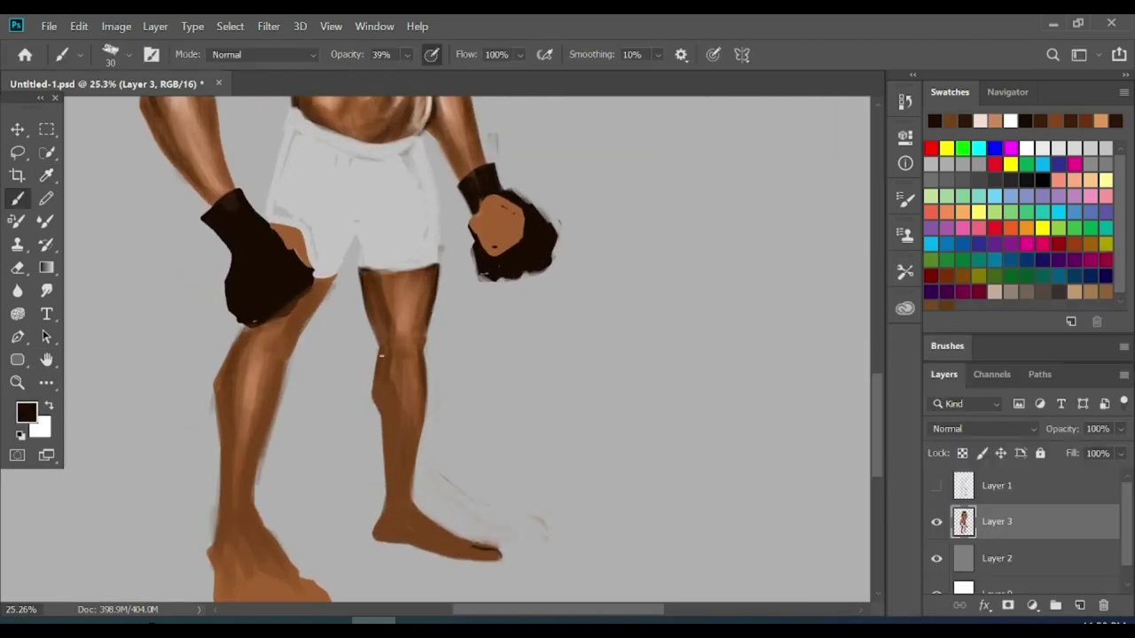
scroll(881, 398, down, 3)
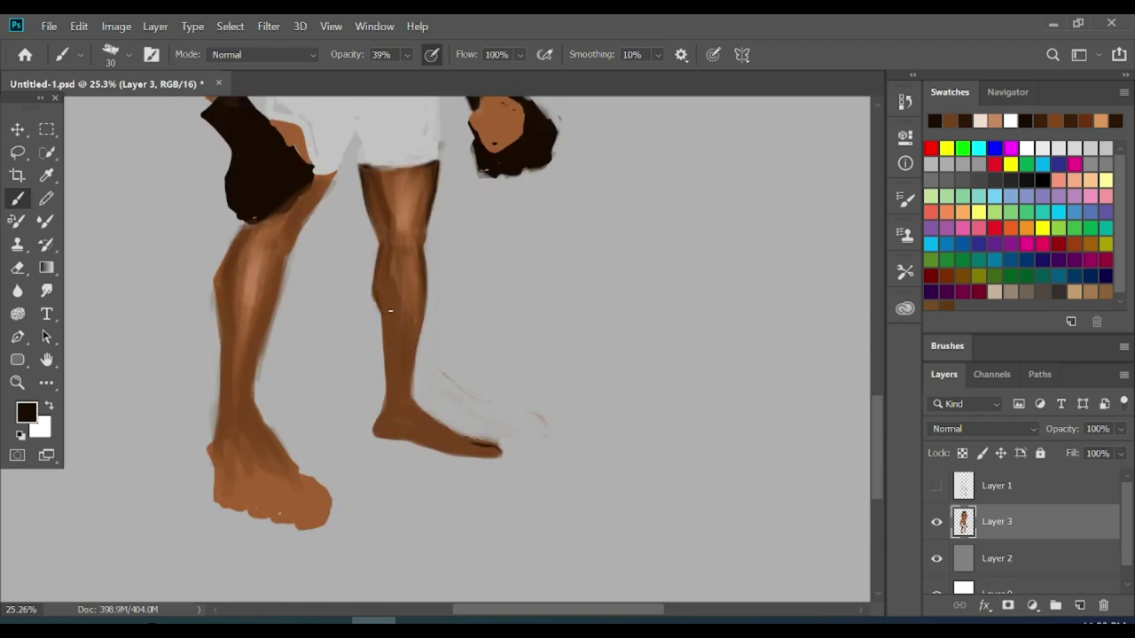
- Sample the leg's medium brown and paint lighter strokes down the right leg
alt+click(386, 350)
key(bracketright)
key(bracketright)
key(bracketright)
drag(393, 219, 405, 367)
drag(392, 257, 403, 390)
- Shade the left leg, knee and shin with the dark colour
key(d)
key(bracketleft)
key(bracketleft)
drag(288, 249, 257, 390)
mouse_move(341, 160)
mouse_down()
mouse_move(293, 244)
mouse_move(222, 430)
mouse_up()
drag(279, 235, 234, 423)
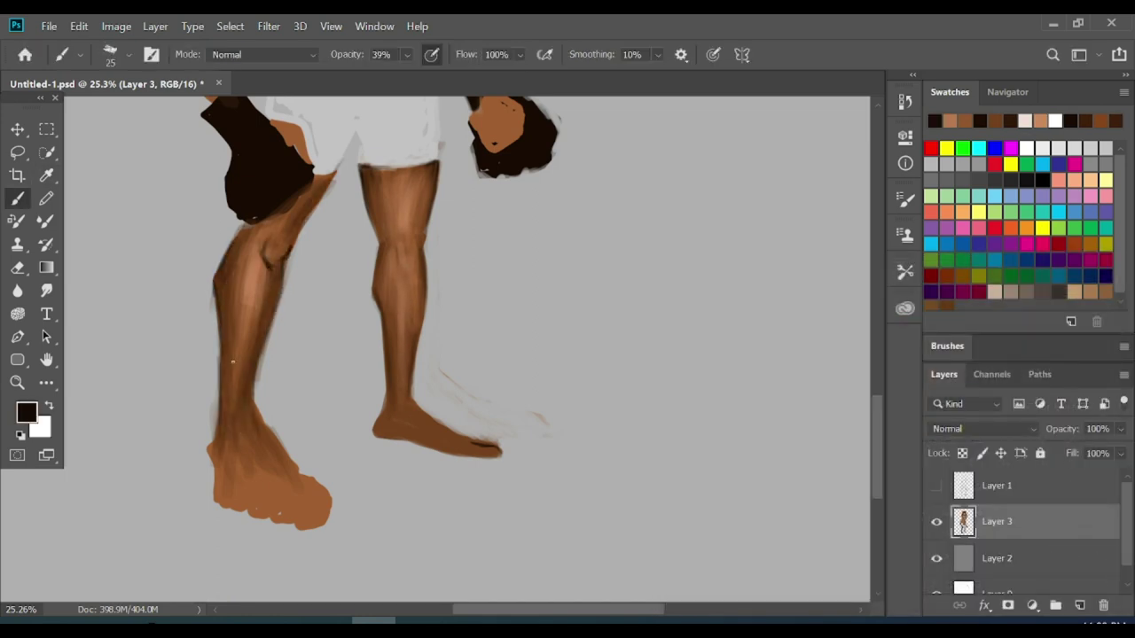
drag(282, 286, 253, 415)
drag(226, 359, 223, 413)
- Erase the left leg's rough outer edge and add more shading strokes to both legs
key(e)
drag(235, 226, 220, 507)
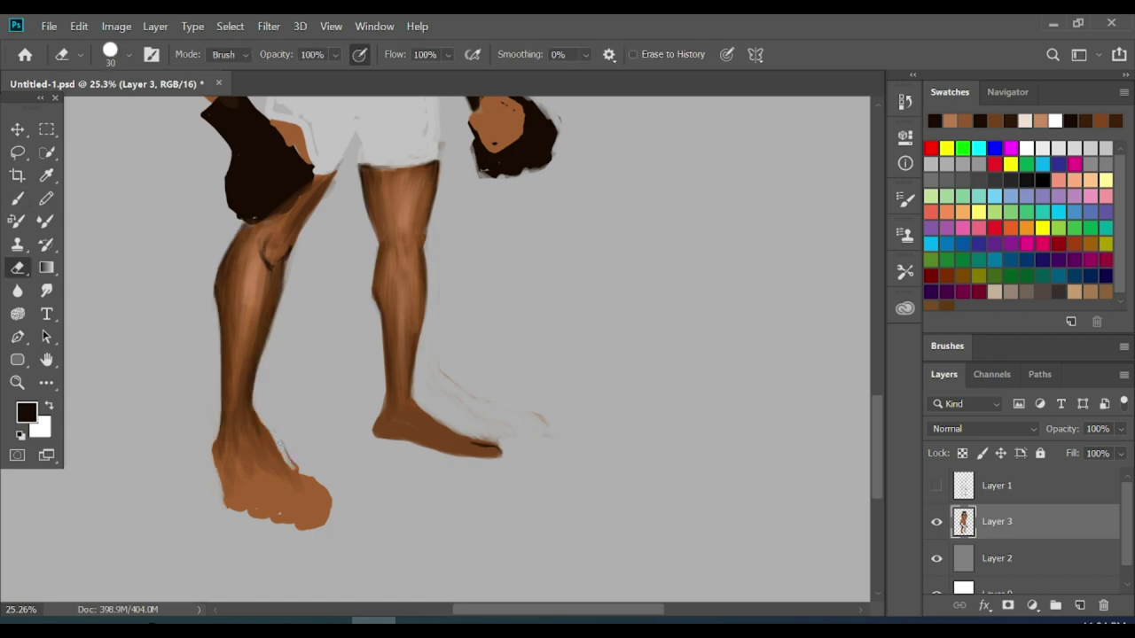
key(b)
scroll(244, 321, up, 3)
drag(245, 321, 394, 423)
drag(410, 334, 281, 358)
- Paint light grey strokes on the shorts at full opacity and refit the view
click(26, 412)
click(1064, 299)
key(0)
drag(360, 238, 406, 142)
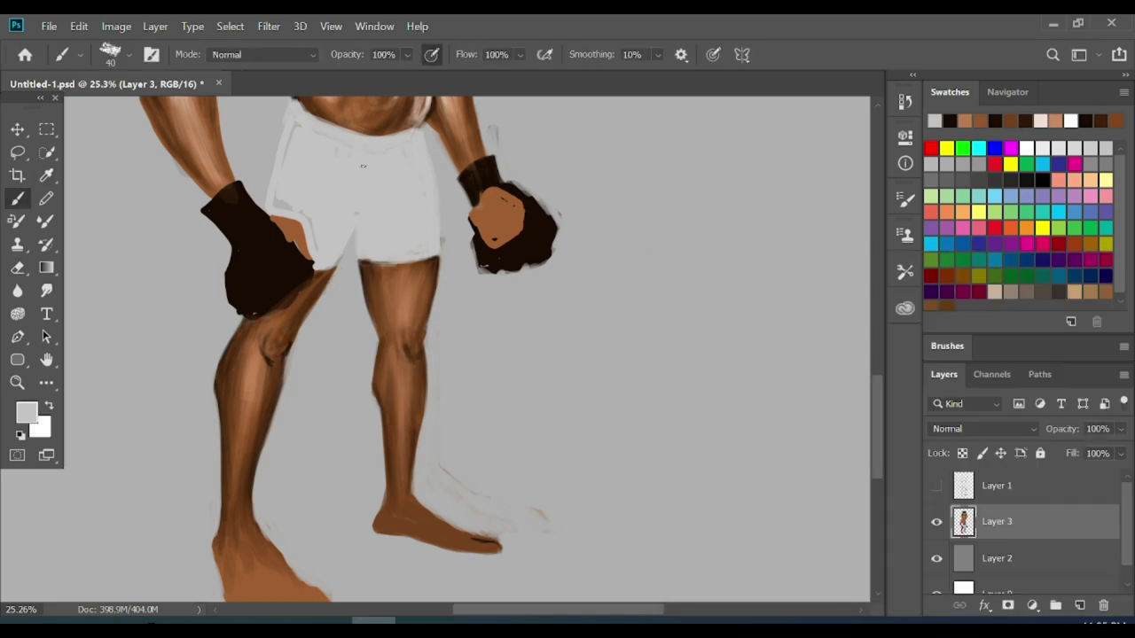
drag(293, 133, 282, 204)
key(z)
key(ctrl+0)
drag(532, 278, 540, 286)
- Paint a black waistband across the top of the shorts
key(d)
mouse_move(298, 291)
mouse_down()
mouse_move(399, 319)
mouse_move(390, 325)
mouse_up()
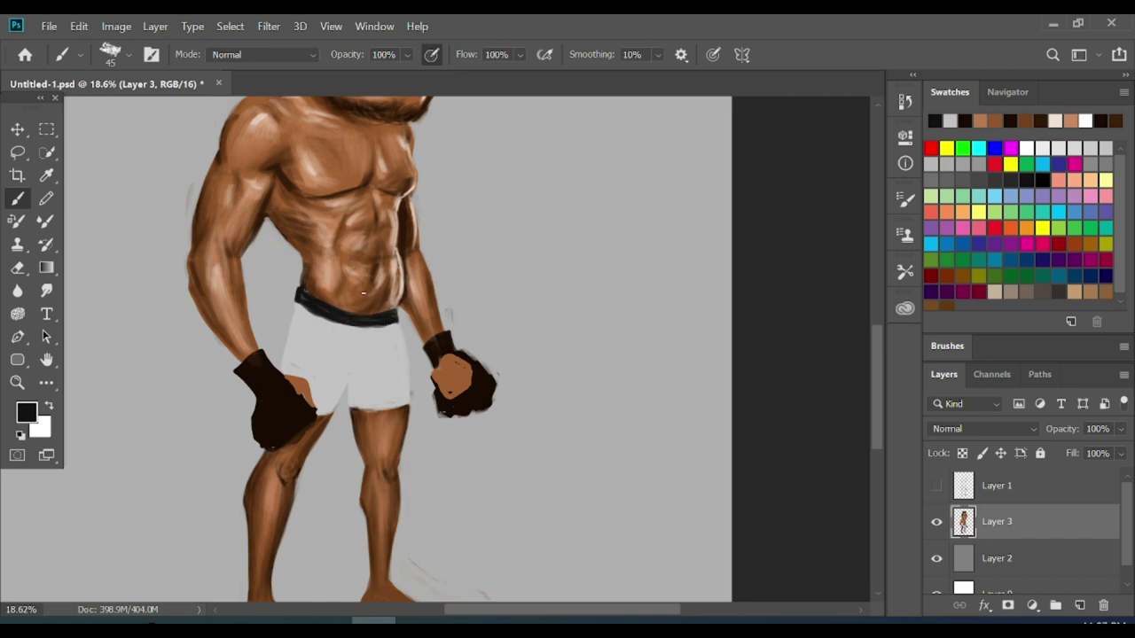
scroll(363, 292, up, 2)
mouse_move(360, 335)
mouse_down()
mouse_move(311, 335)
mouse_move(358, 337)
mouse_up()
- Shade folds on the shorts with a darker grey at lower opacity
alt+click(246, 301)
alt+click(301, 438)
key(4)
key(9)
drag(324, 399, 330, 438)
drag(351, 367, 349, 387)
drag(390, 330, 386, 438)
- Touch up the black waistband and zoom out to view the full figure
alt+click(242, 317)
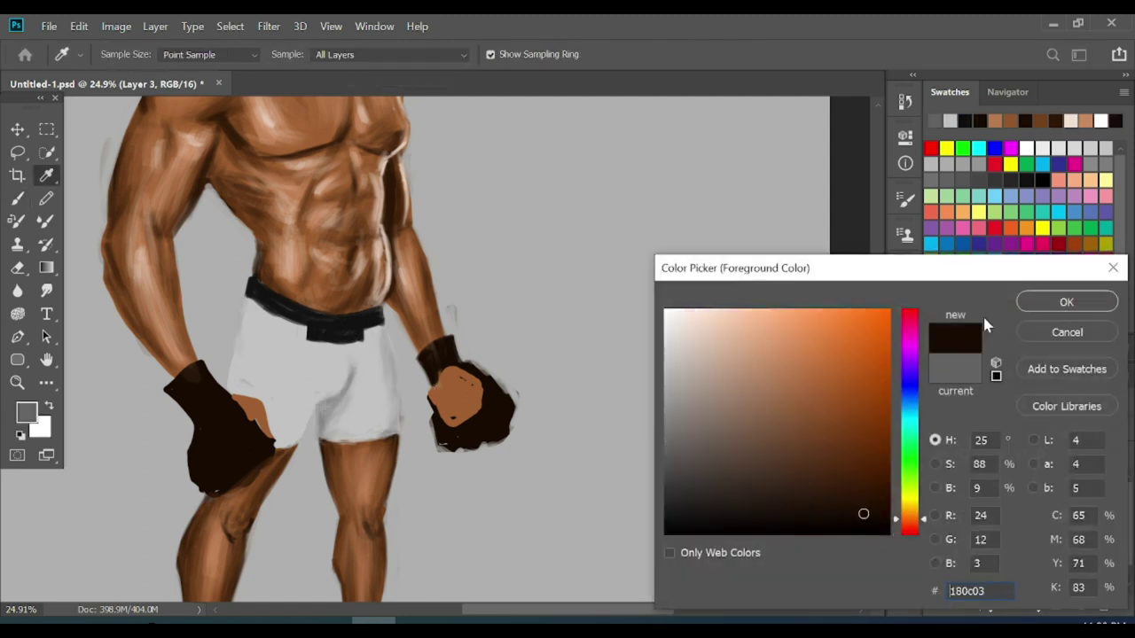
key(bracketleft)
drag(312, 438, 344, 387)
key(bracketright)
key(bracketright)
key(bracketright)
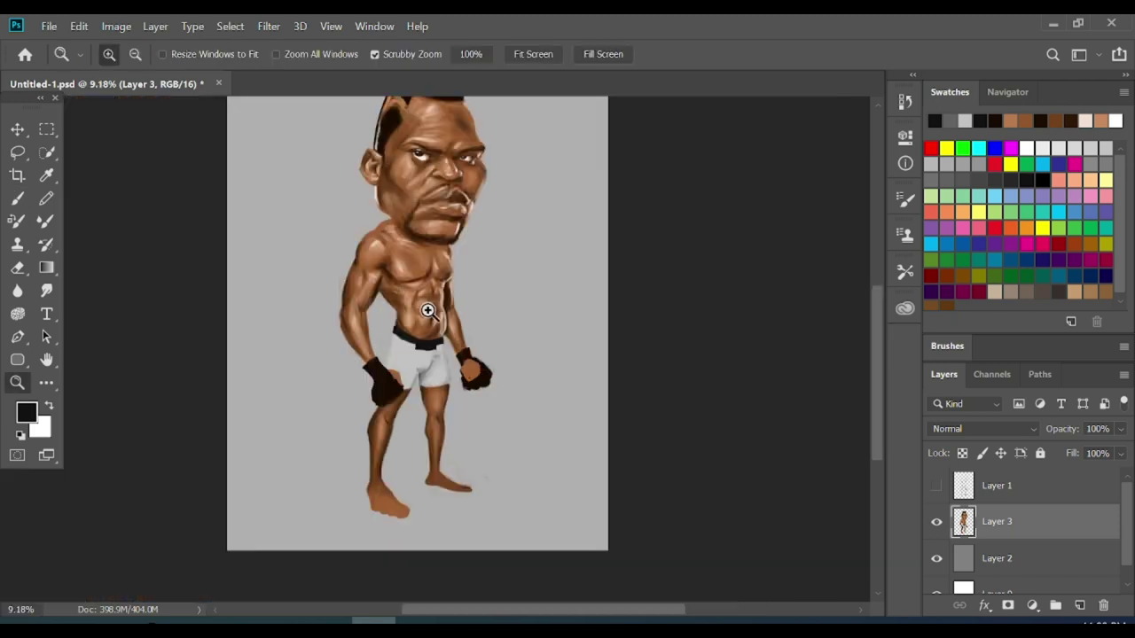
drag(425, 304, 372, 304)
key(x)
drag(195, 334, 141, 334)
- Zoom in on the gloves and sample skin and glove browns with a small, full-opacity brush
mouse_move(355, 337)
mouse_down()
mouse_move(425, 337)
mouse_move(429, 224)
mouse_up()
alt+click(428, 352)
key(bracketleft)
key(bracketleft)
key(bracketleft)
alt+click(283, 438)
alt+click(327, 426)
key(0)
key(bracketright)
key(bracketright)
alt+click(329, 372)
key(bracketleft)
key(bracketleft)
key(bracketleft)
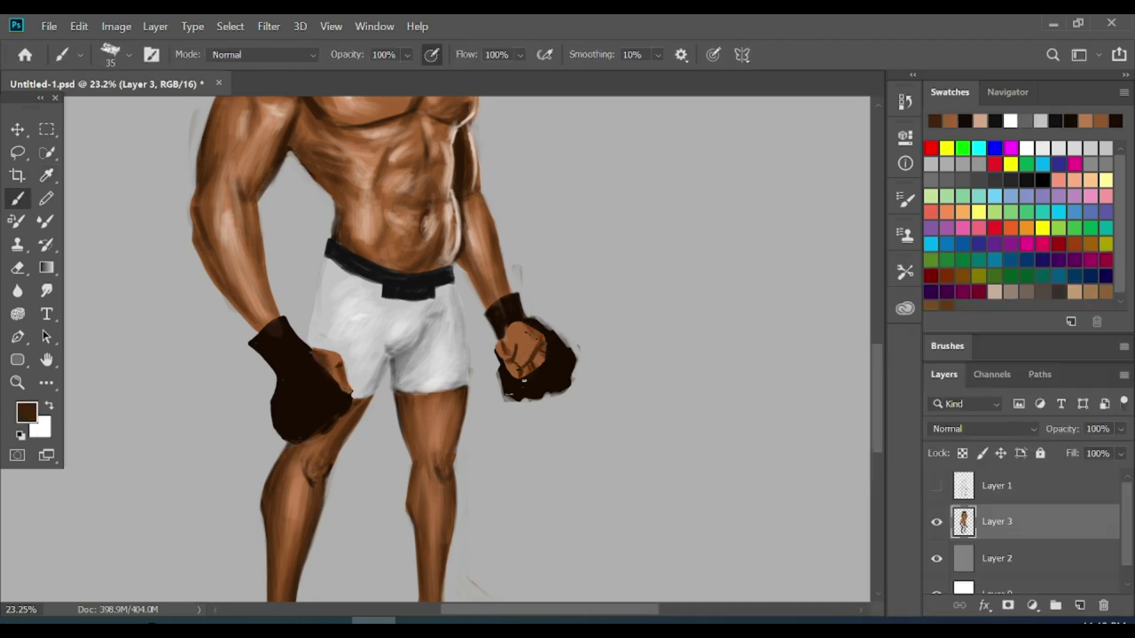
- Choose a light pink foreground colour and a smaller brush
drag(657, 327, 595, 327)
scroll(608, 309, up, 3)
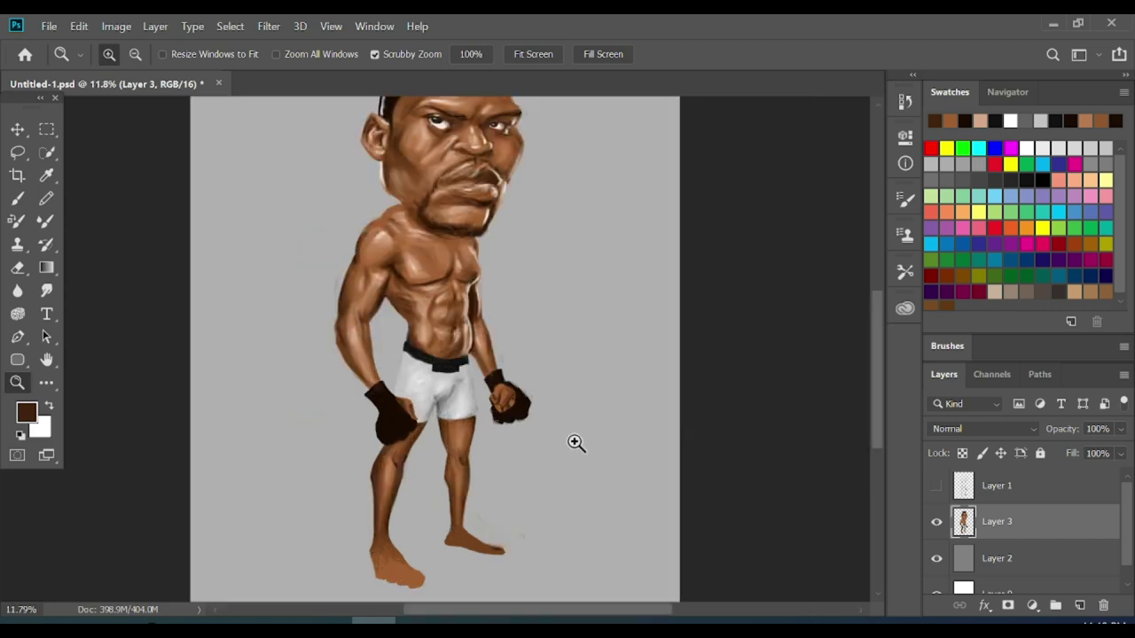
key(b)
alt+click(443, 383)
click(27, 412)
key(bracketleft)
key(bracketleft)
key(bracketleft)
click(1064, 299)
- Paint light pink highlights on the right glove and left arm, with dark strokes along the arm
drag(439, 374, 447, 399)
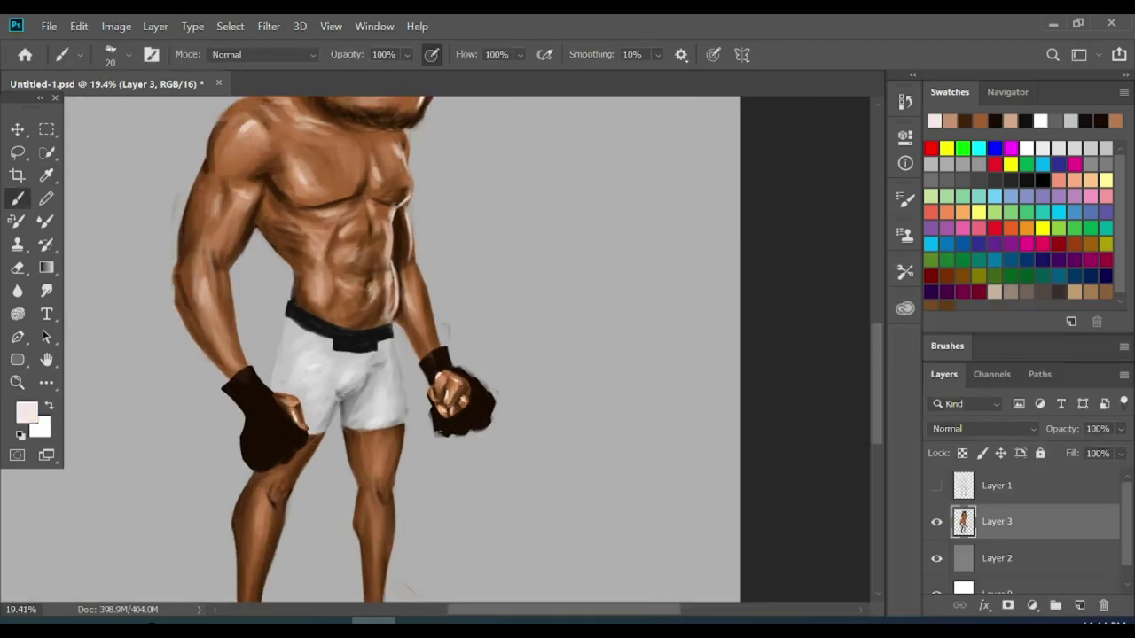
drag(209, 226, 229, 364)
mouse_move(181, 240)
mouse_down()
mouse_move(184, 317)
mouse_move(232, 194)
mouse_up()
alt+click(266, 426)
- Set a dark brown brush at 48% opacity with a fine tip for detail work
scroll(493, 426, down, 5)
scroll(494, 426, up, 5)
key(x)
key(4)
key(8)
key(bracketright)
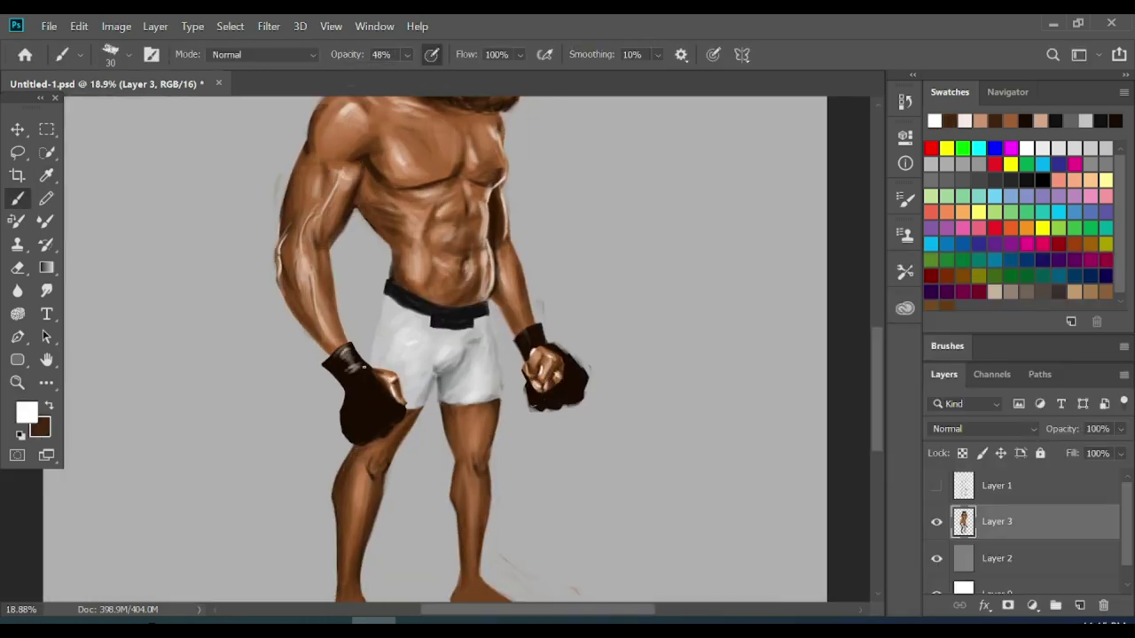
scroll(532, 334, up, 3)
key(bracketleft)
key(bracketleft)
key(bracketleft)
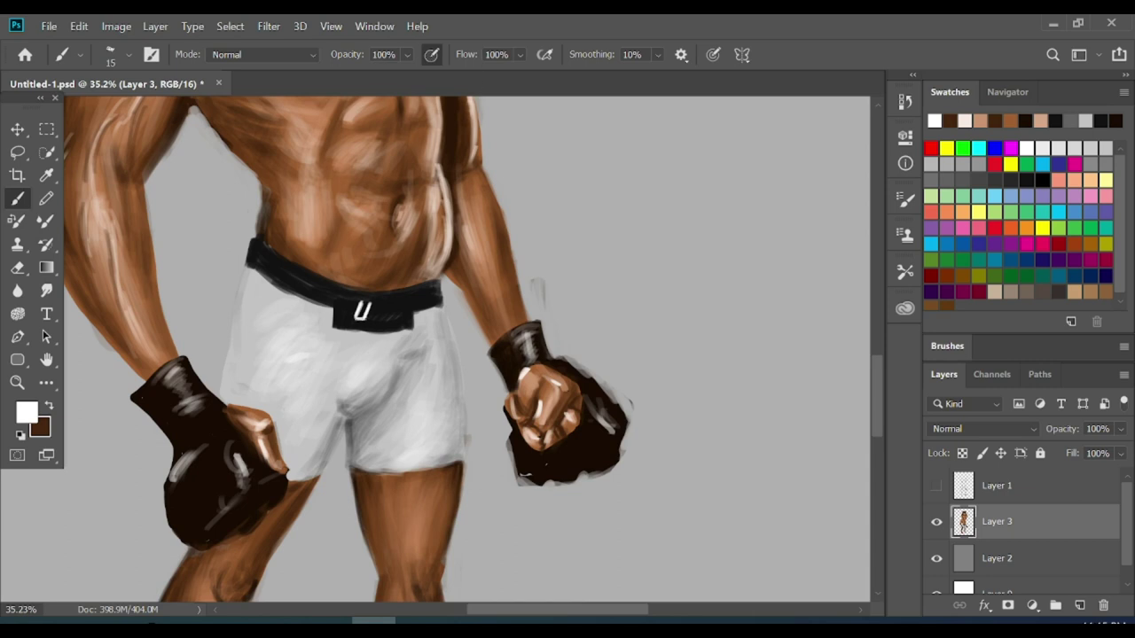
scroll(530, 438, down, 4)
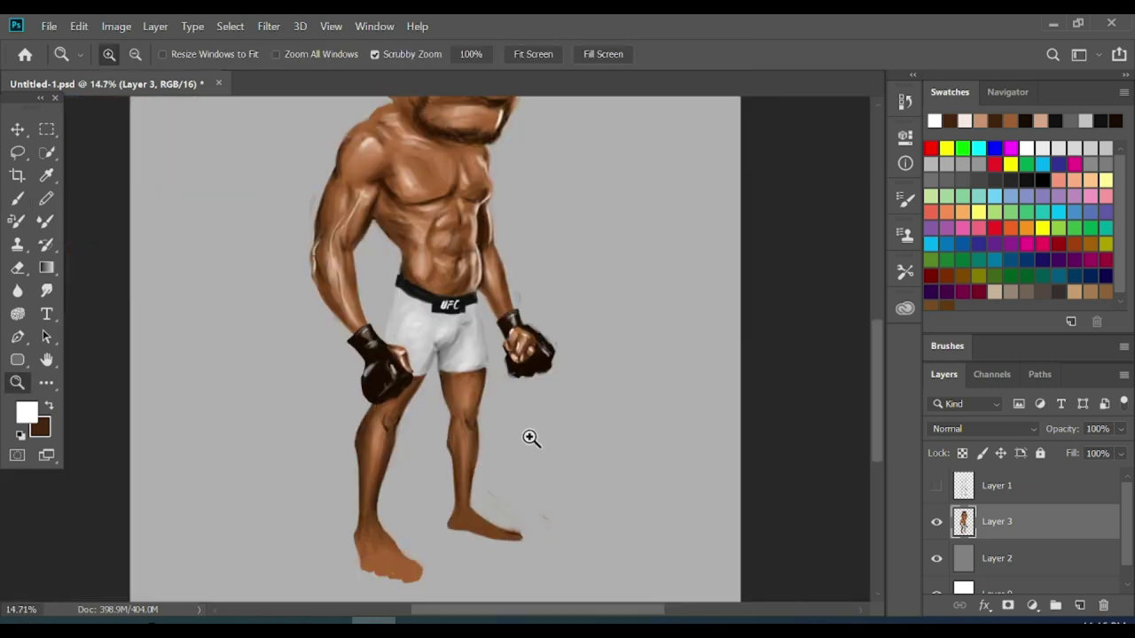
scroll(530, 438, up, 2)
- Erase part of the front foot, then reselect dark brown for painting
key(e)
key(x)
mouse_move(399, 537)
mouse_down()
mouse_move(404, 563)
mouse_move(383, 563)
mouse_up()
click(27, 413)
click(1064, 299)
key(b)
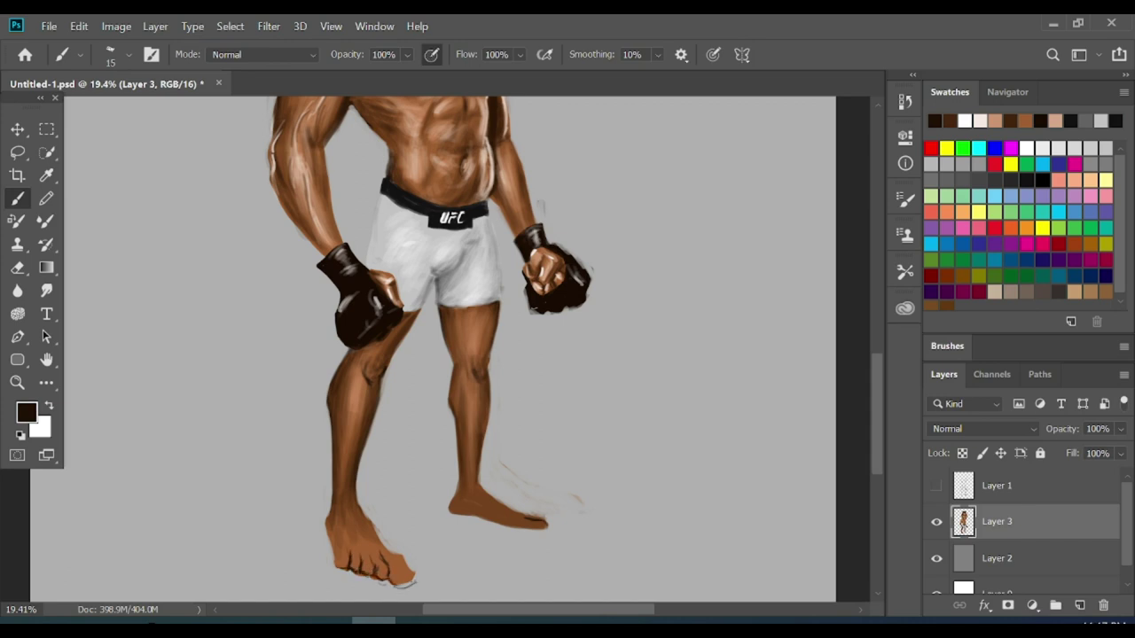
- Highlight the smaller toenails, then adjust the brush size and opacity
scroll(383, 553, up, 3)
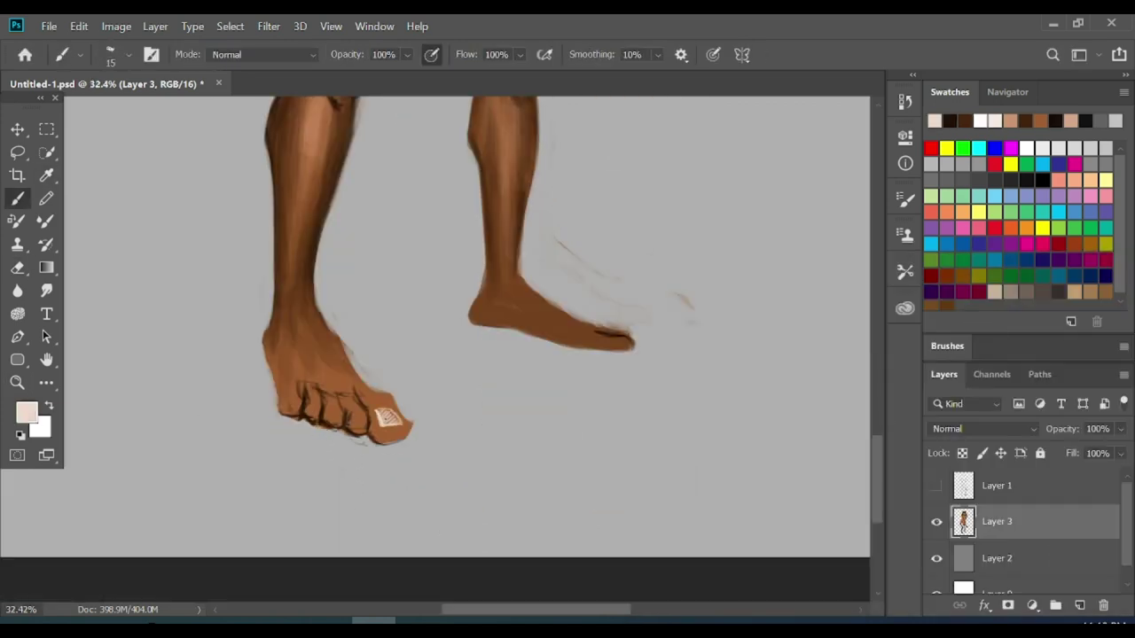
drag(291, 403, 312, 408)
key(bracketright)
key(e)
key(b)
key(4)
key(8)
key(x)
- Paint peach highlights on the front foot's toenails and toes
alt+click(306, 355)
drag(266, 342, 284, 410)
drag(346, 282, 320, 395)
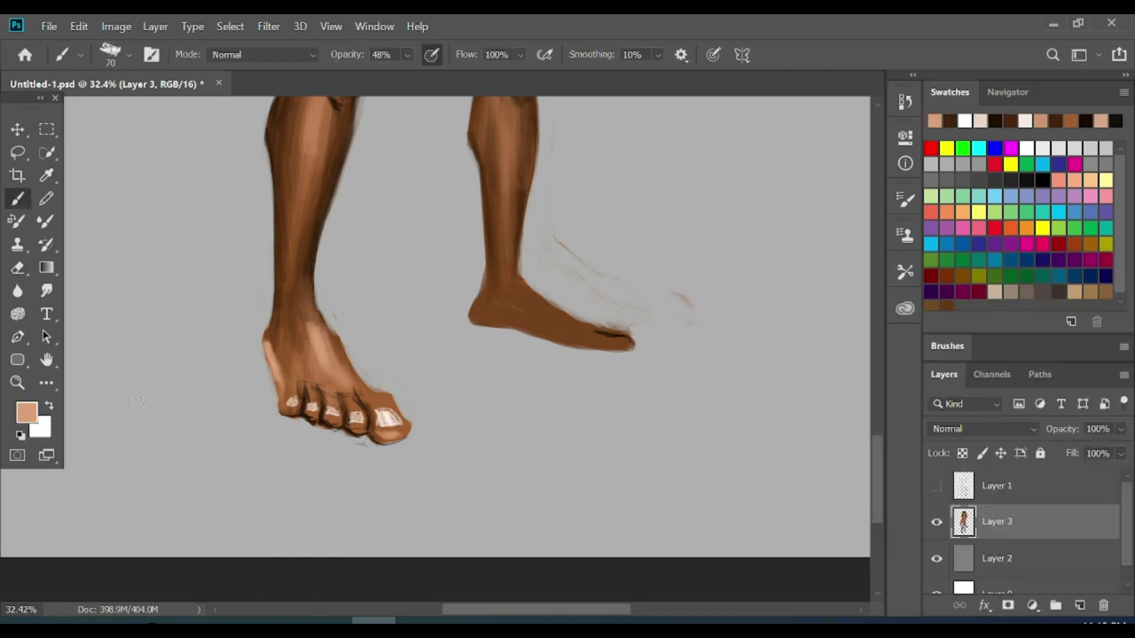
drag(603, 468, 539, 468)
- Set the foreground colour to a light peach
key(b)
click(27, 412)
click(715, 329)
click(1067, 303)
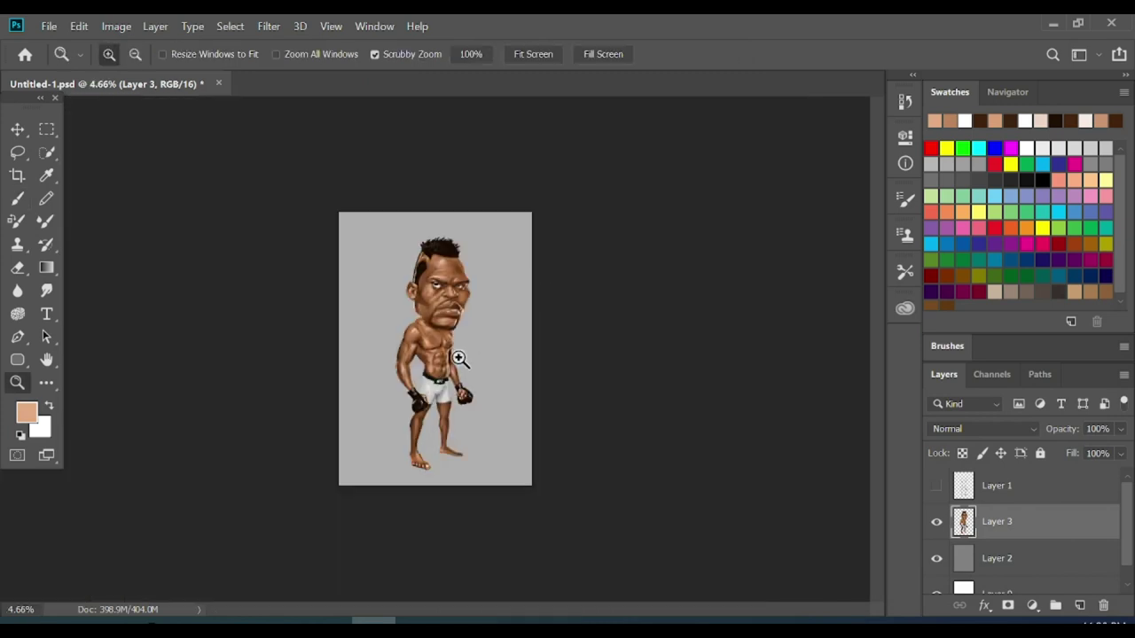